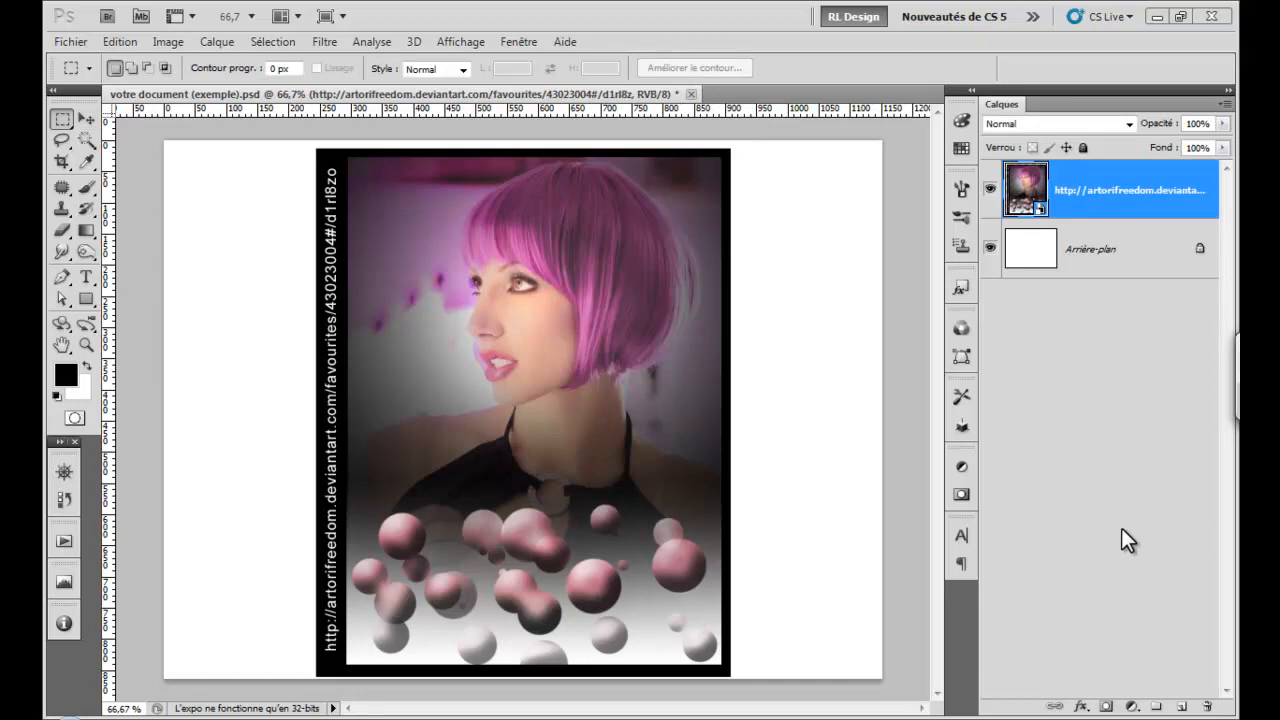
- Open the contents of the portrait smart object layer for editing
left_click(1145, 252)
left_click(1099, 212)
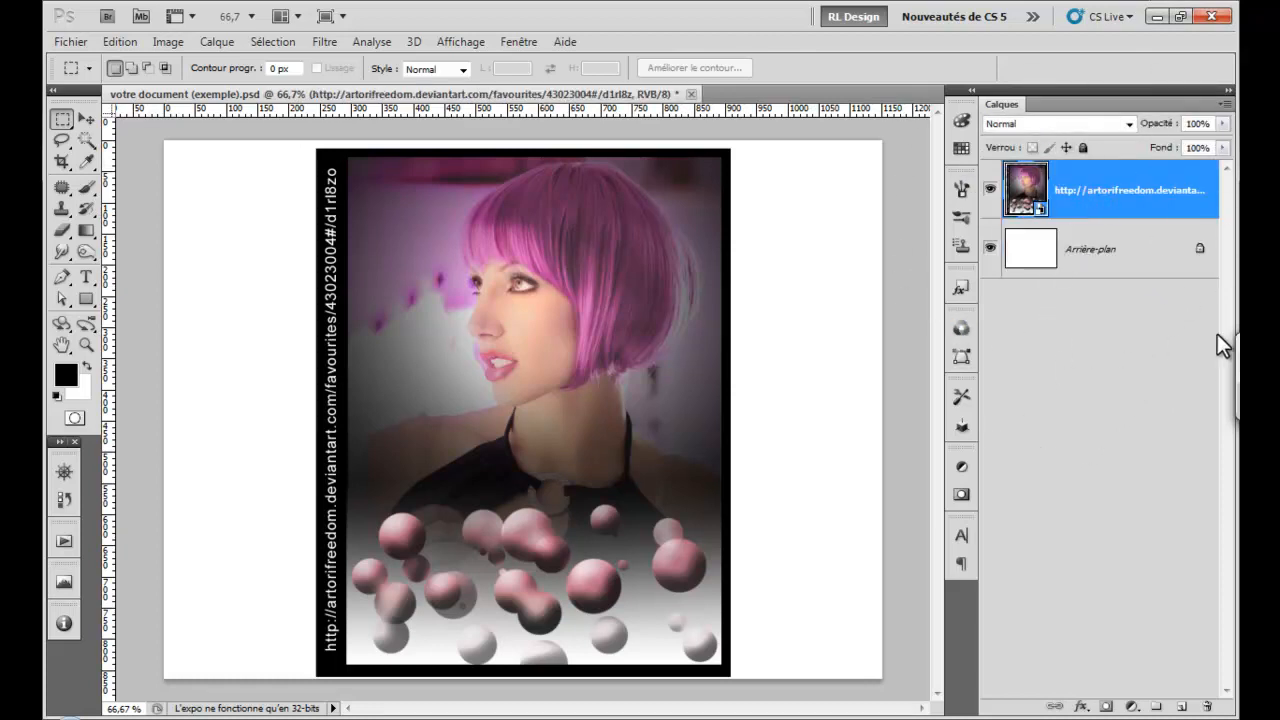
double_click(1022, 200)
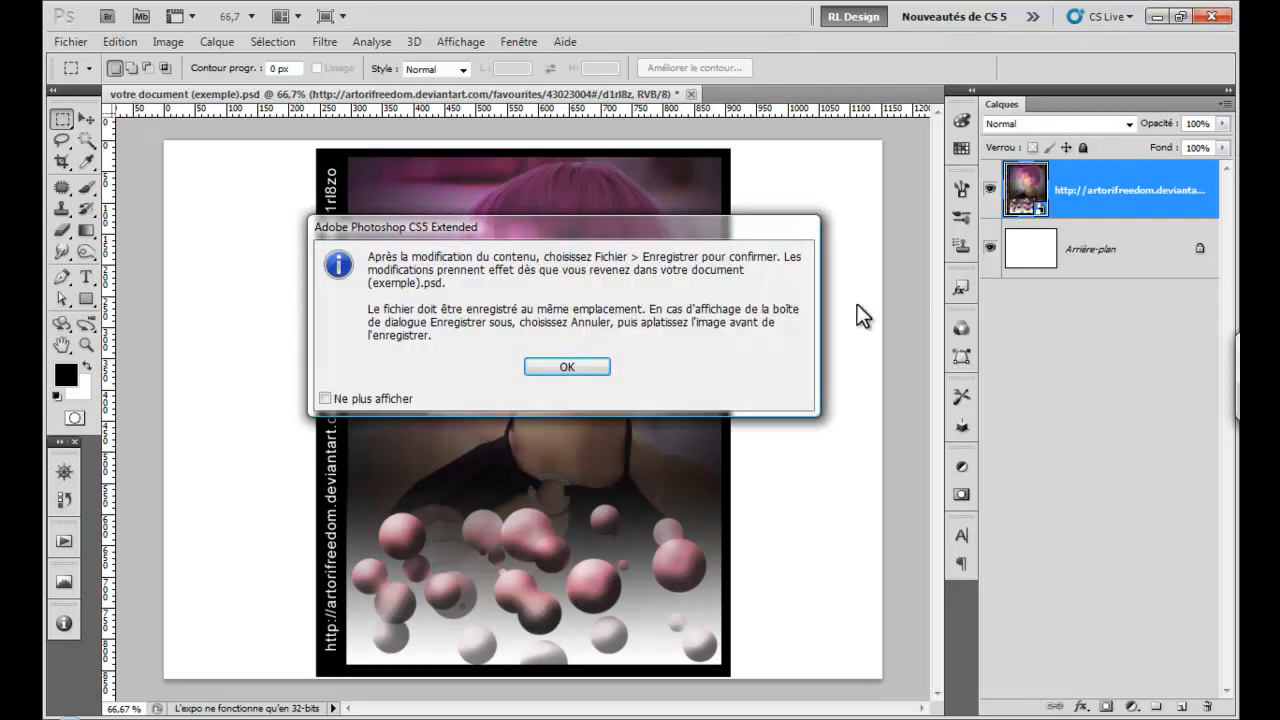
left_click(587, 368)
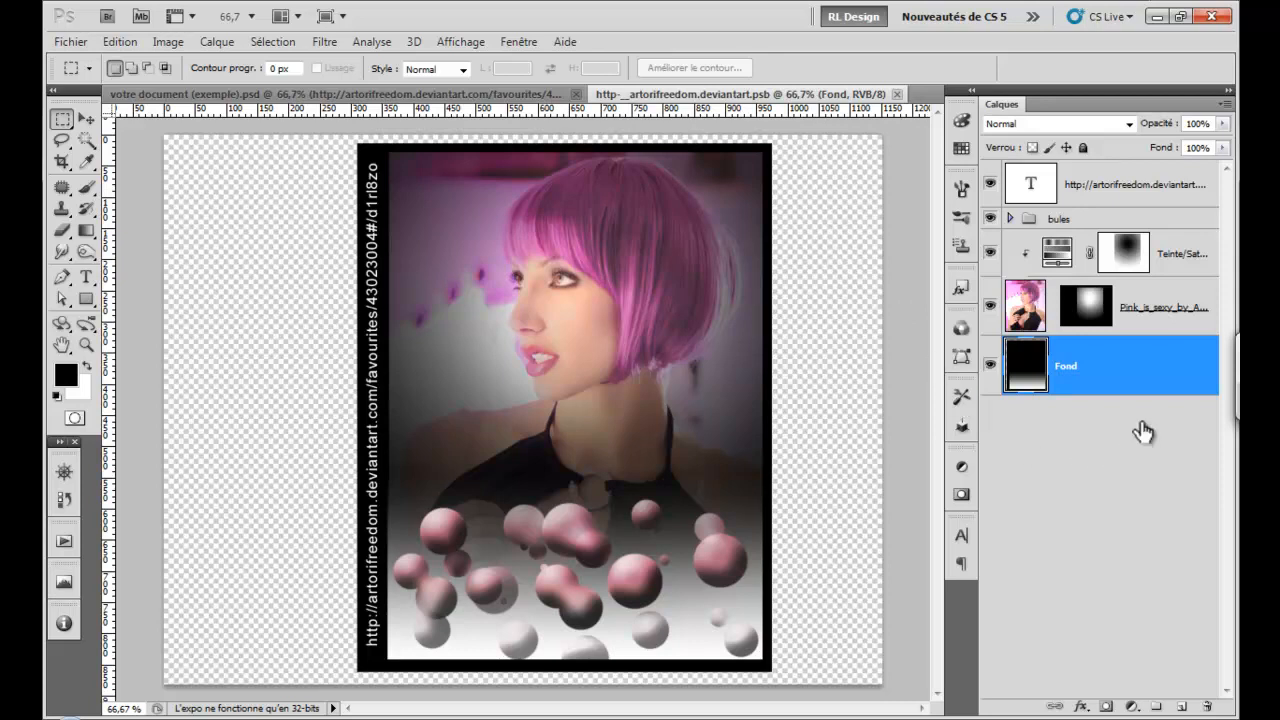
- Examine the layers inside the smart object, from the Fond background through the photo, Hue/Saturation layer and bules group to the text
left_click(1155, 385)
left_click(1148, 324)
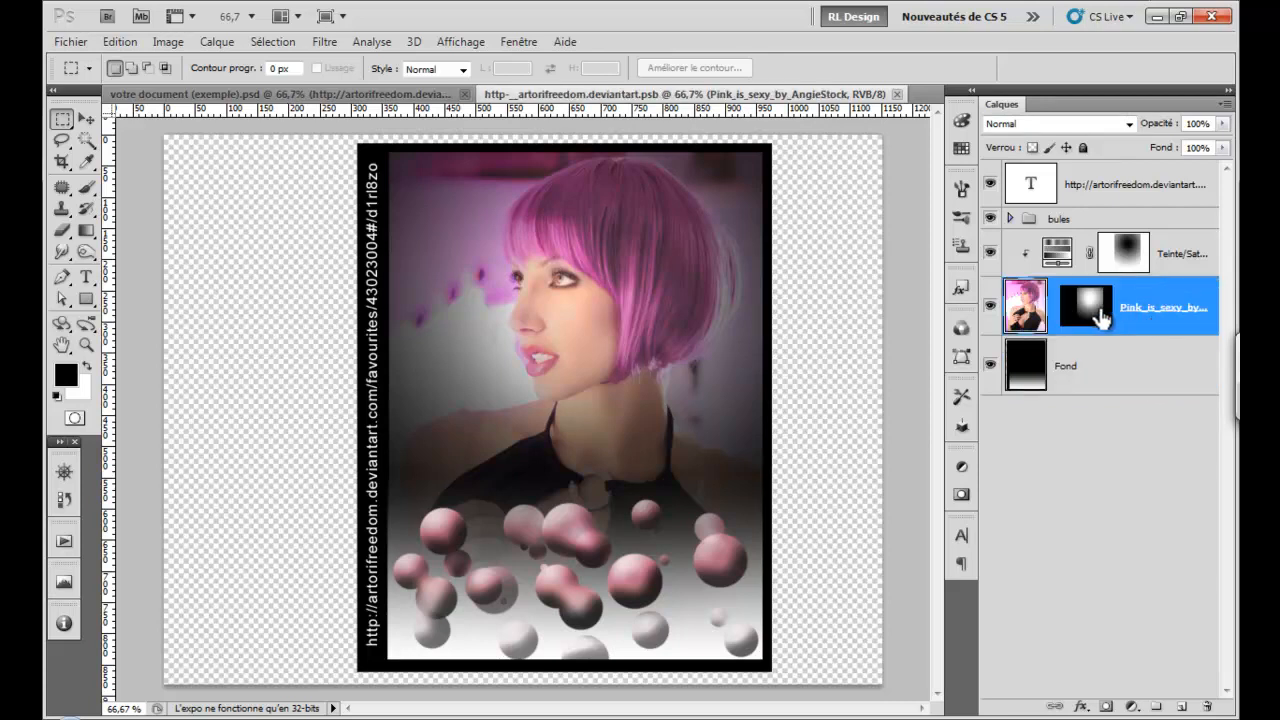
left_click(1170, 268)
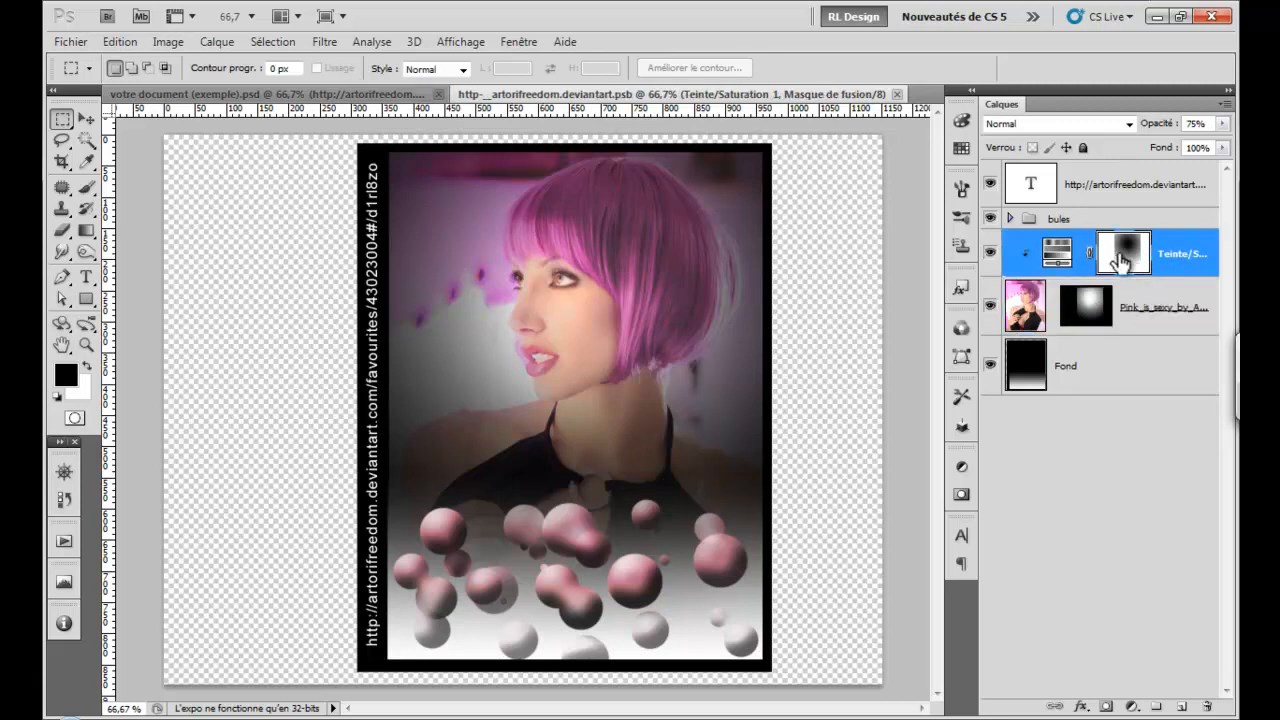
left_click(1010, 218)
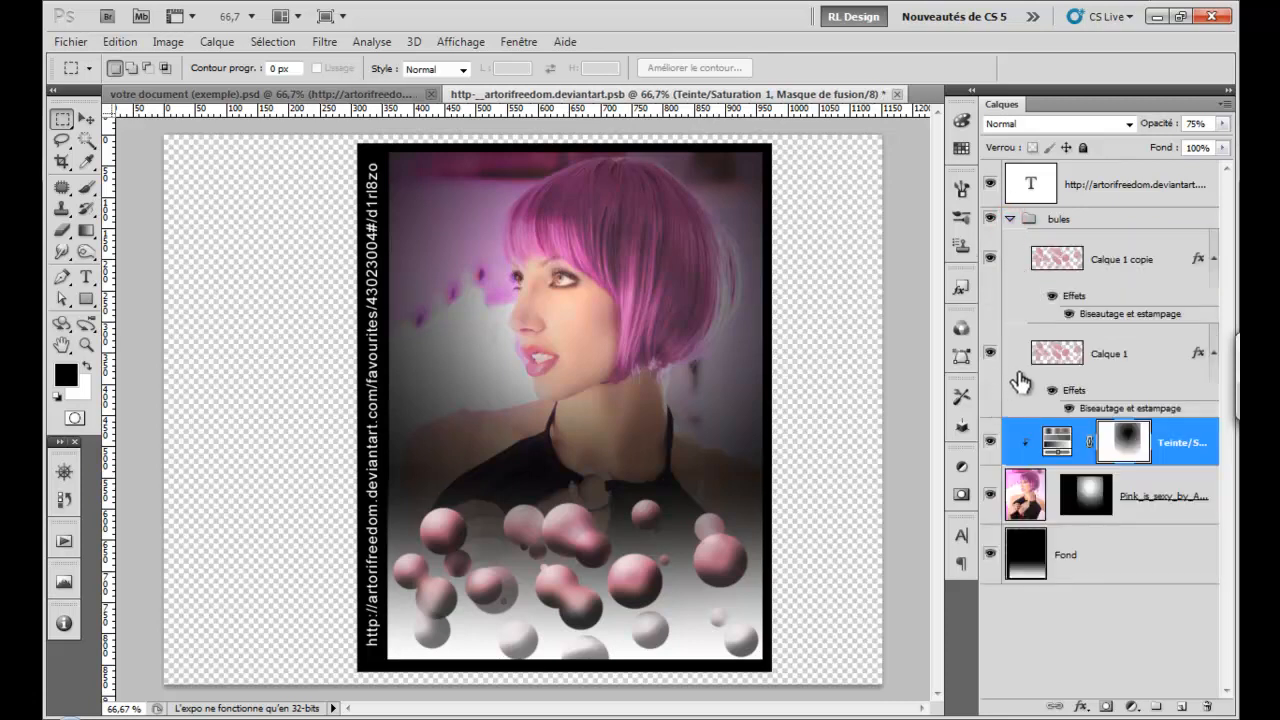
left_click(1012, 220)
left_click(1085, 195)
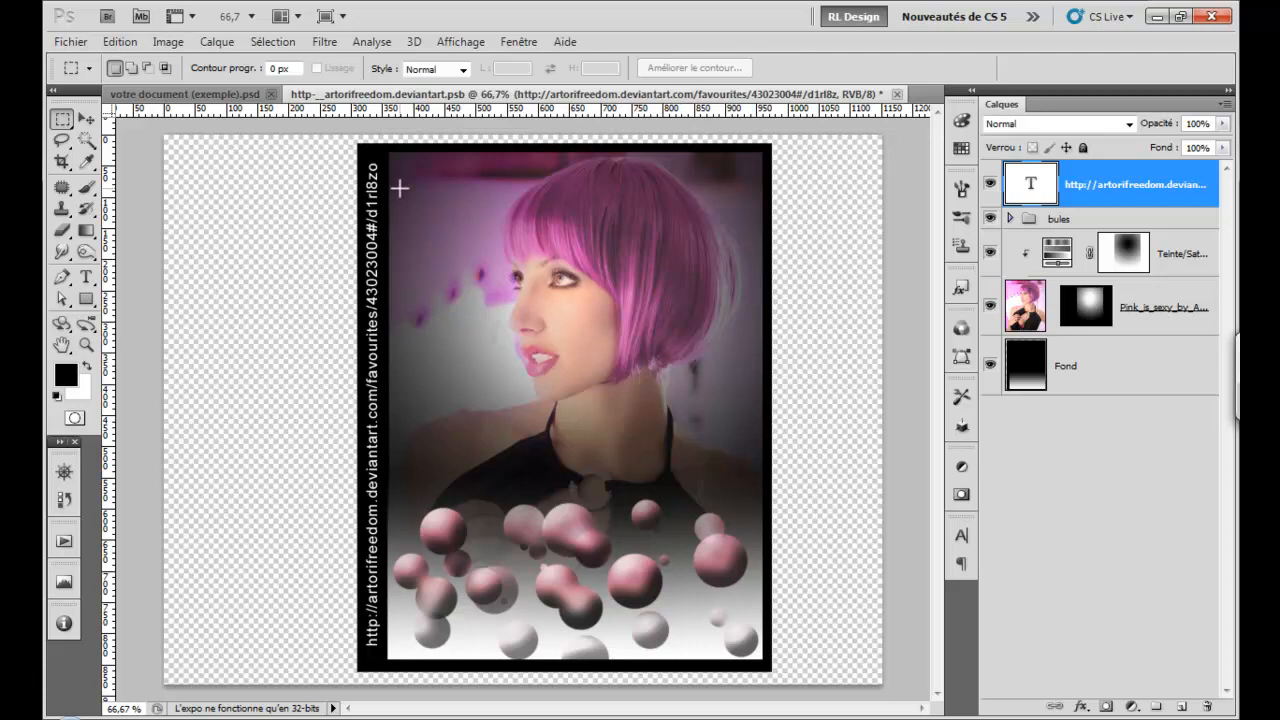
- Hide the bules group and disable the layer mask of the portrait photo layer
key("b")
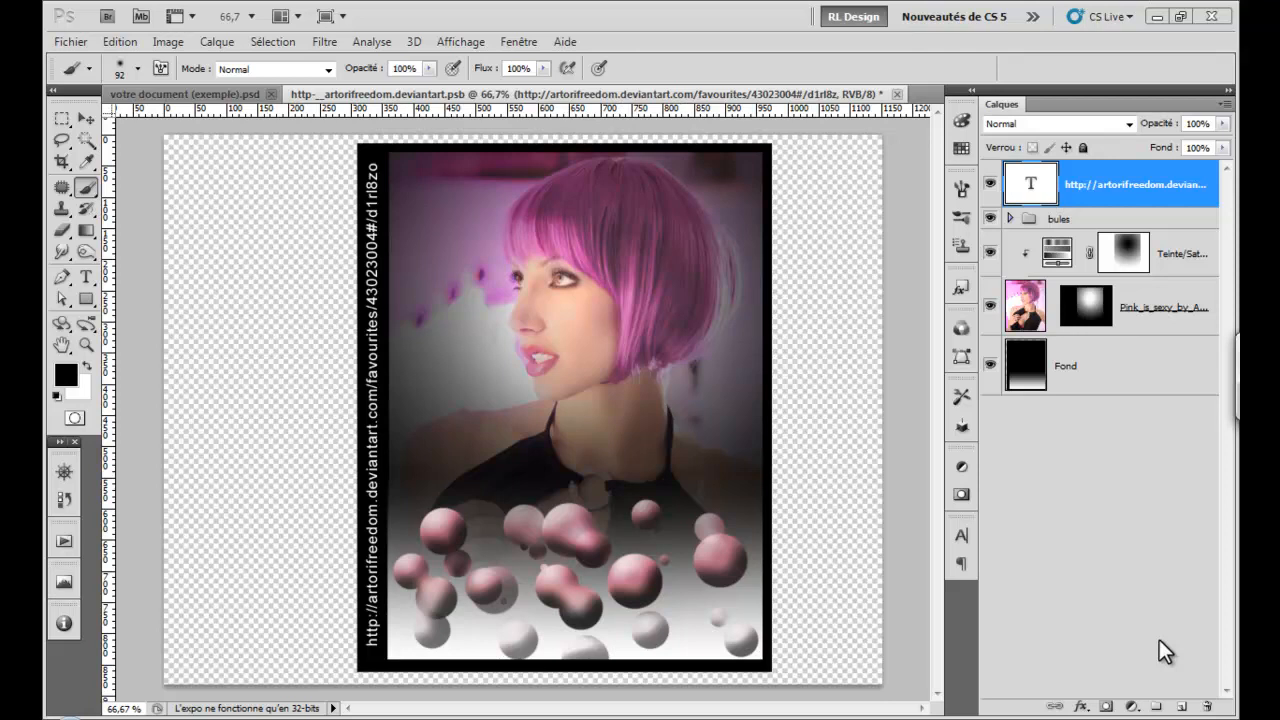
left_click(989, 219)
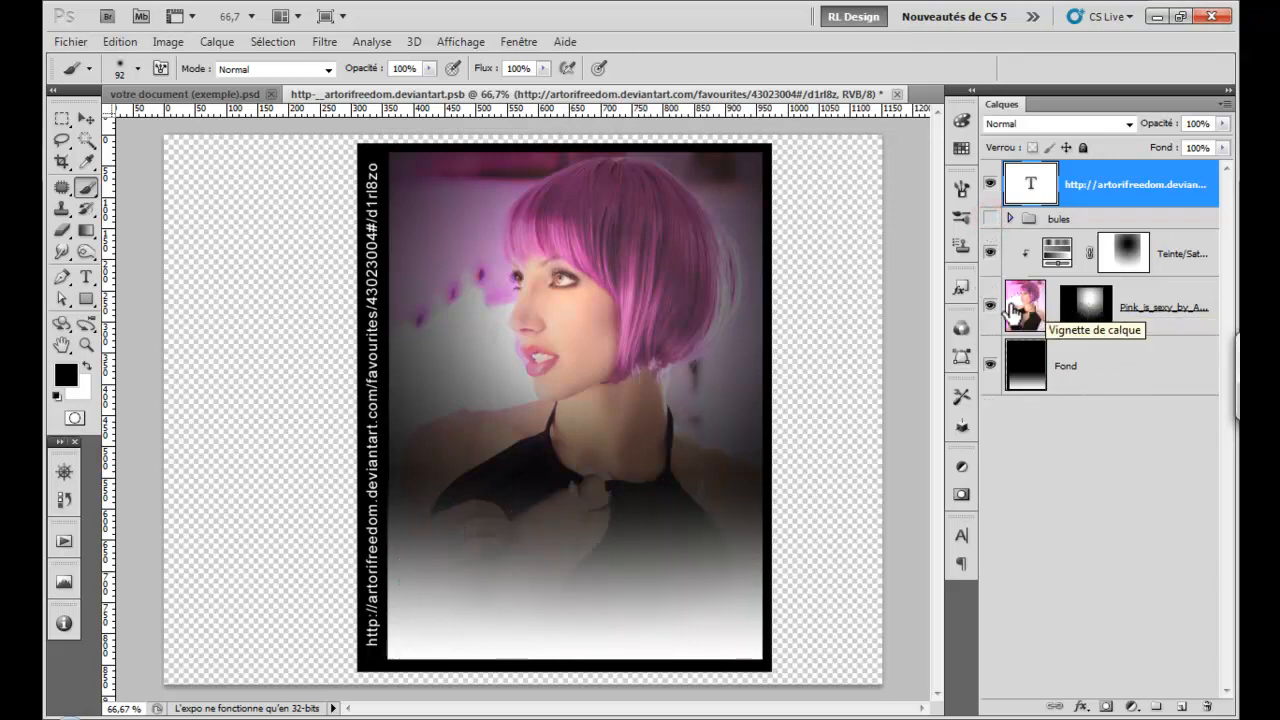
left_click(1088, 310, "shift")
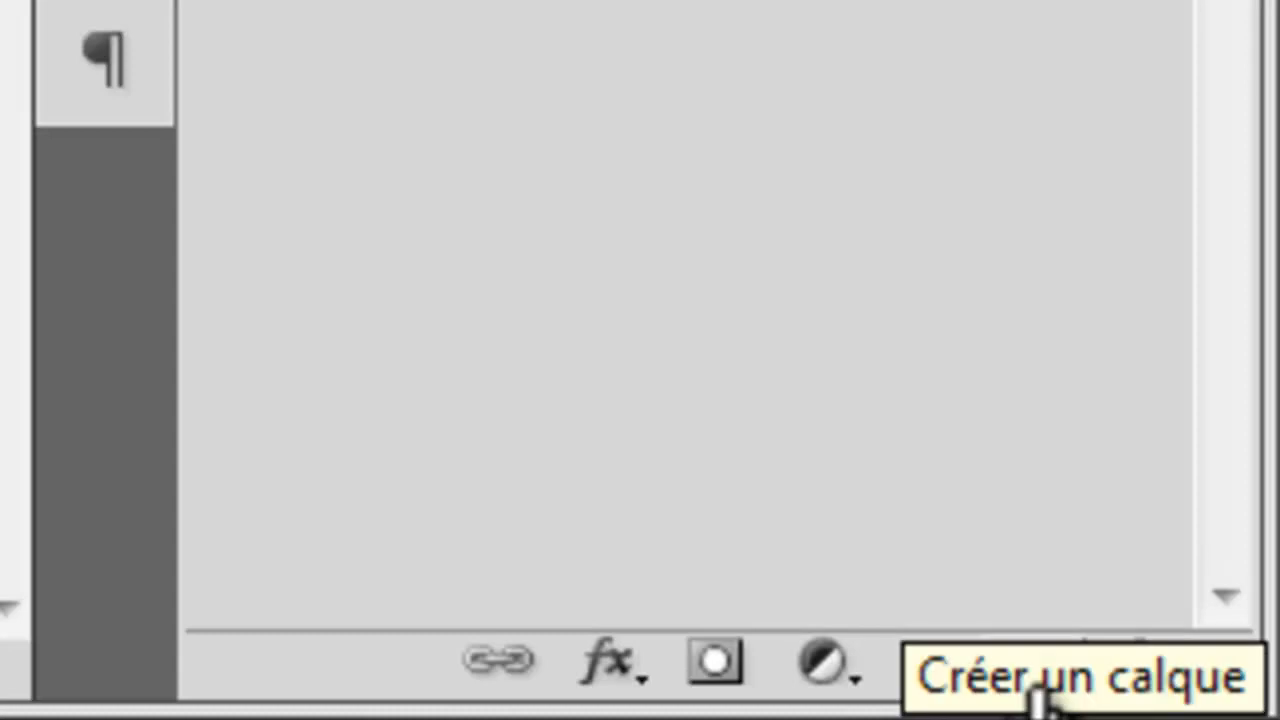
- Brush a black zigzag across the lower half of the portrait on a new layer, and close the smart object's contents with saving
left_click(1030, 672)
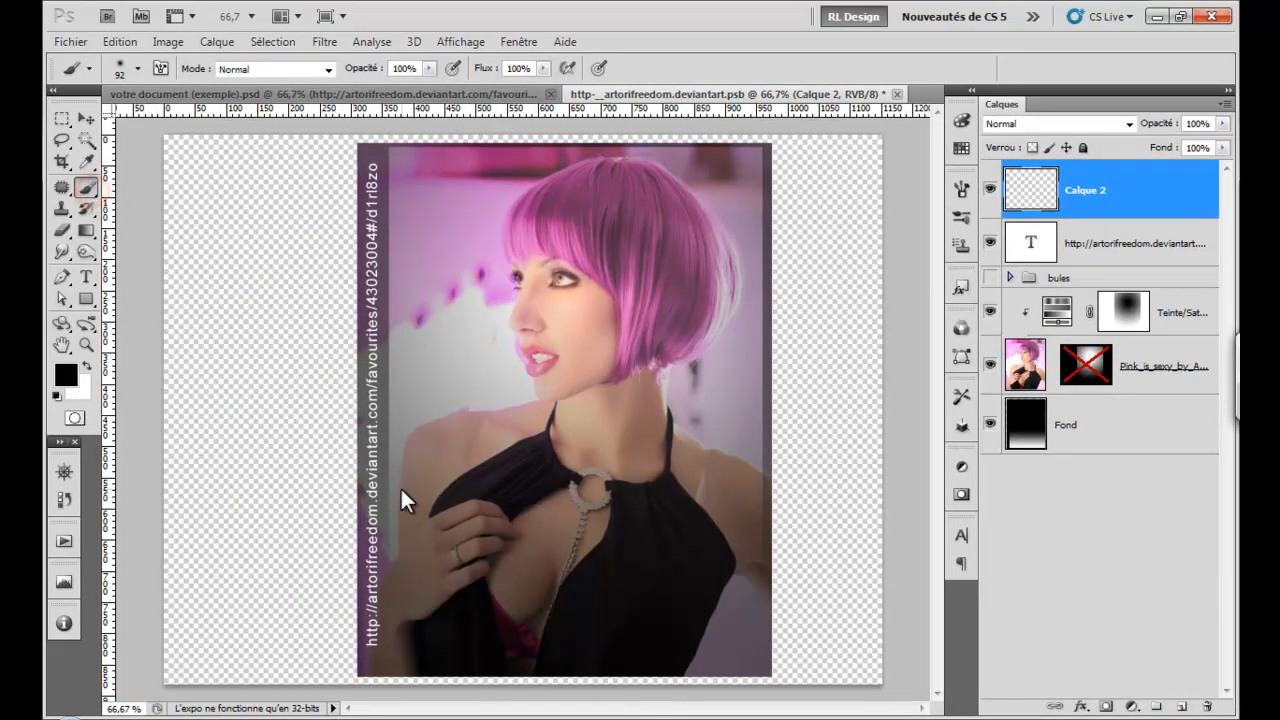
mouse_move(417, 606)
left_mouse_down()
mouse_move(522, 512)
mouse_move(517, 582)
mouse_move(561, 589)
mouse_move(639, 447)
mouse_move(673, 635)
mouse_move(845, 468)
left_mouse_up()
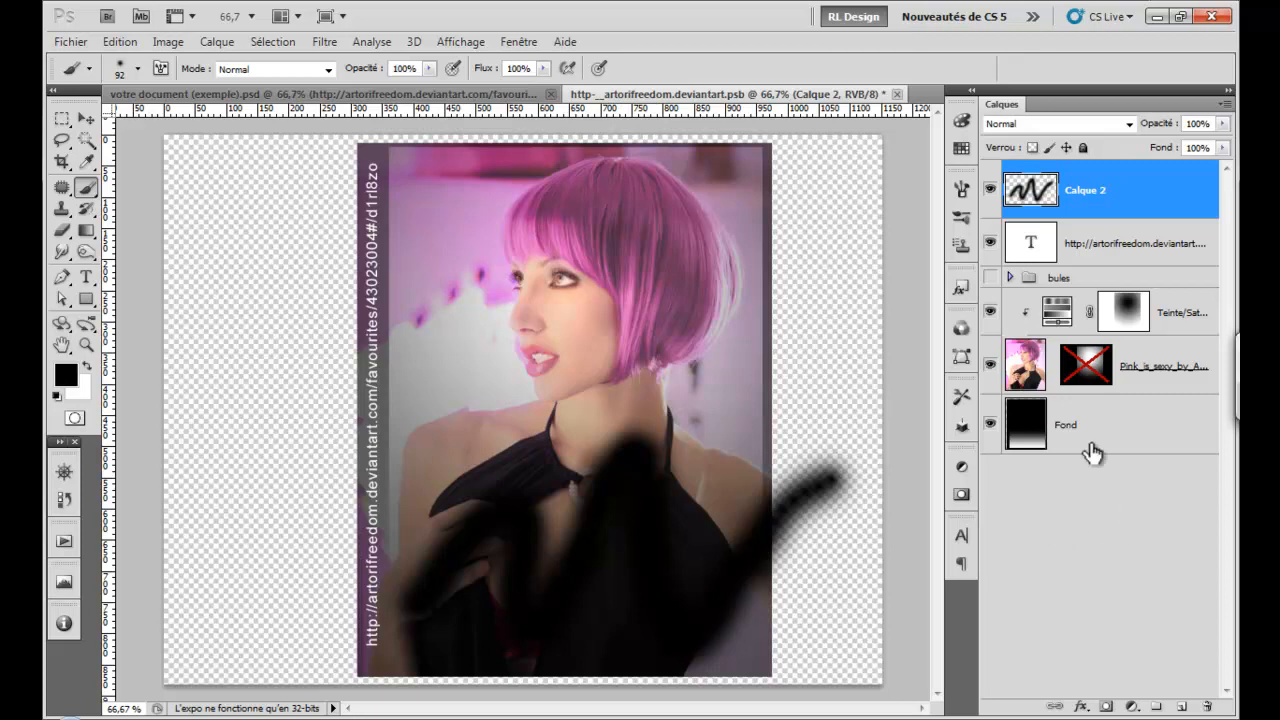
left_click(897, 93)
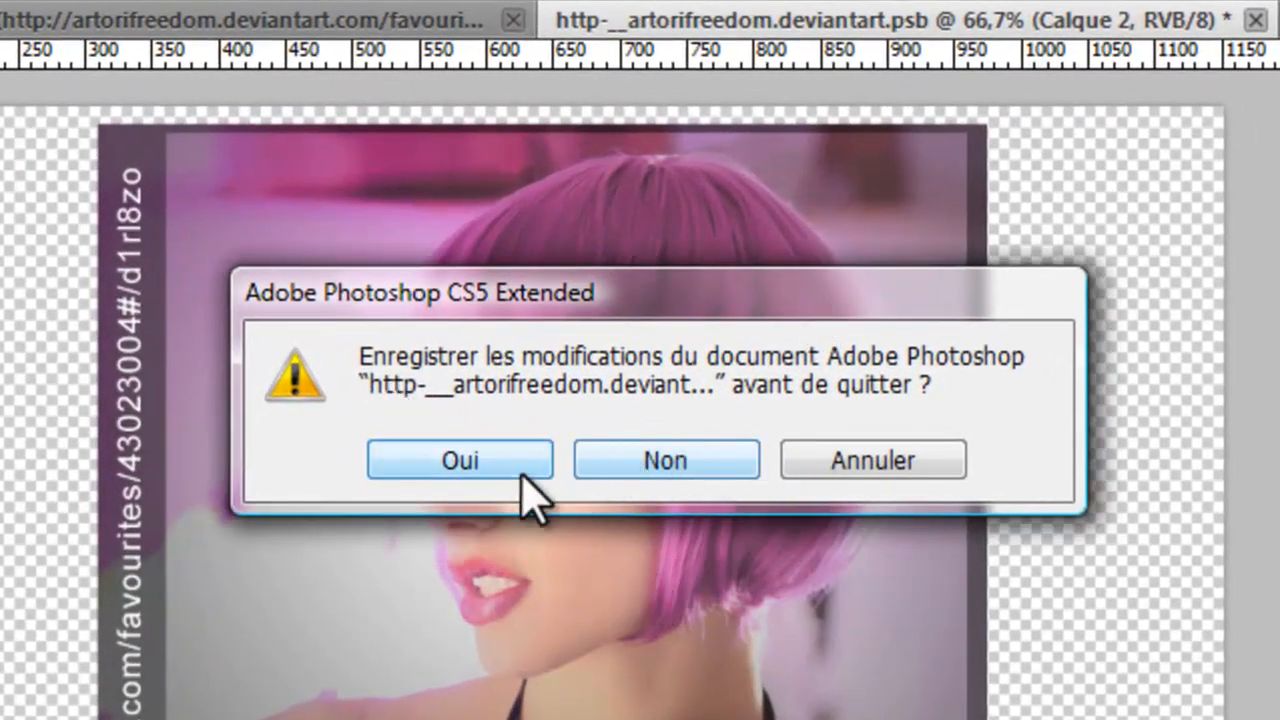
left_click(460, 460)
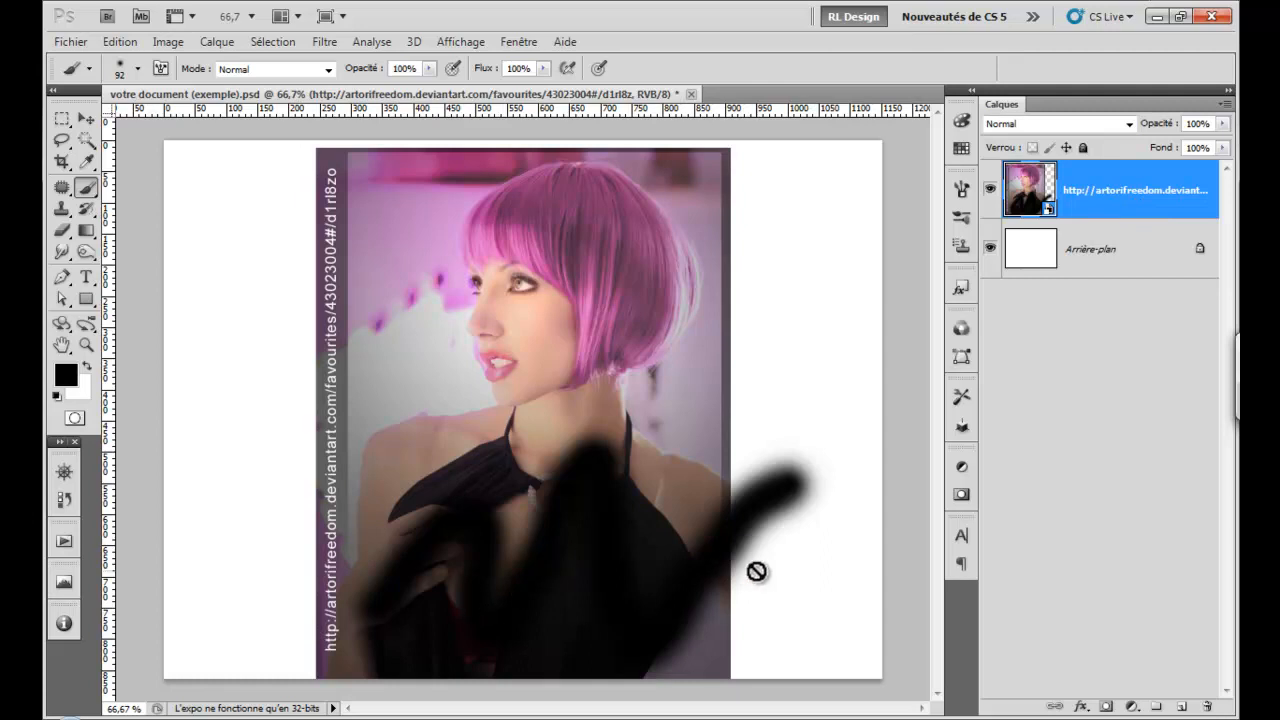
- Undo the smart object update in the main document
left_click(1131, 553)
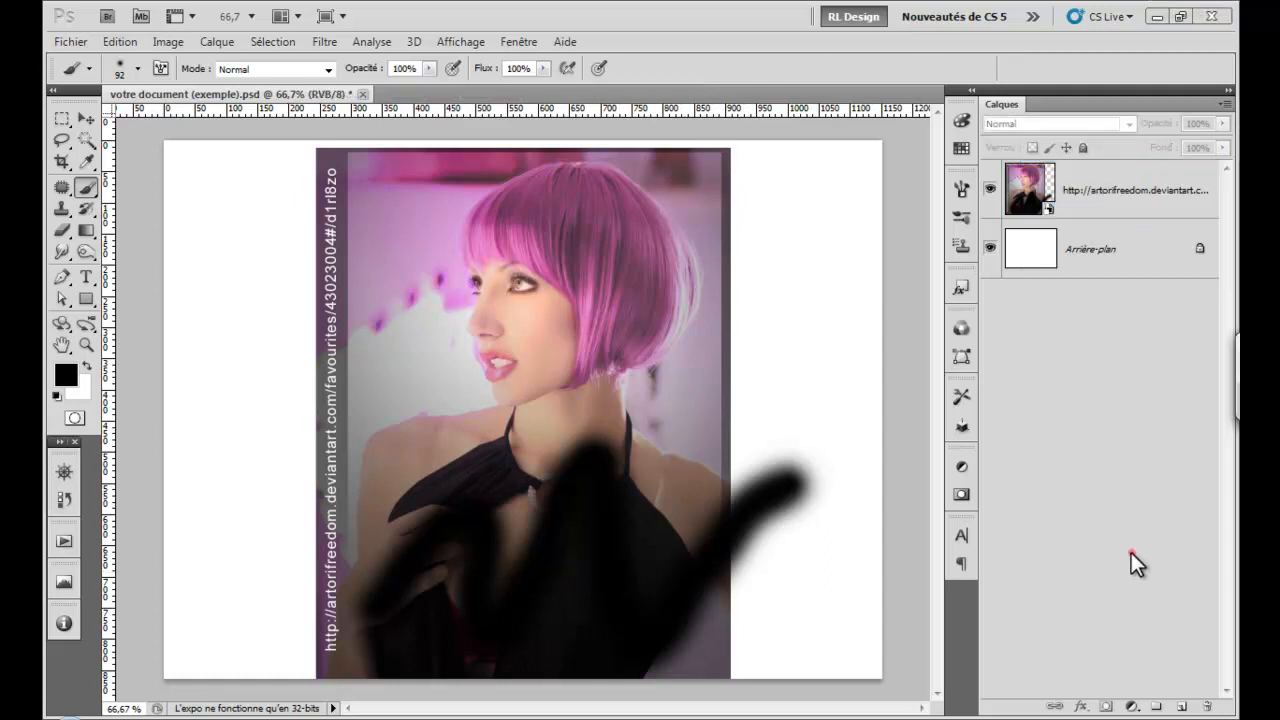
left_click(1131, 552)
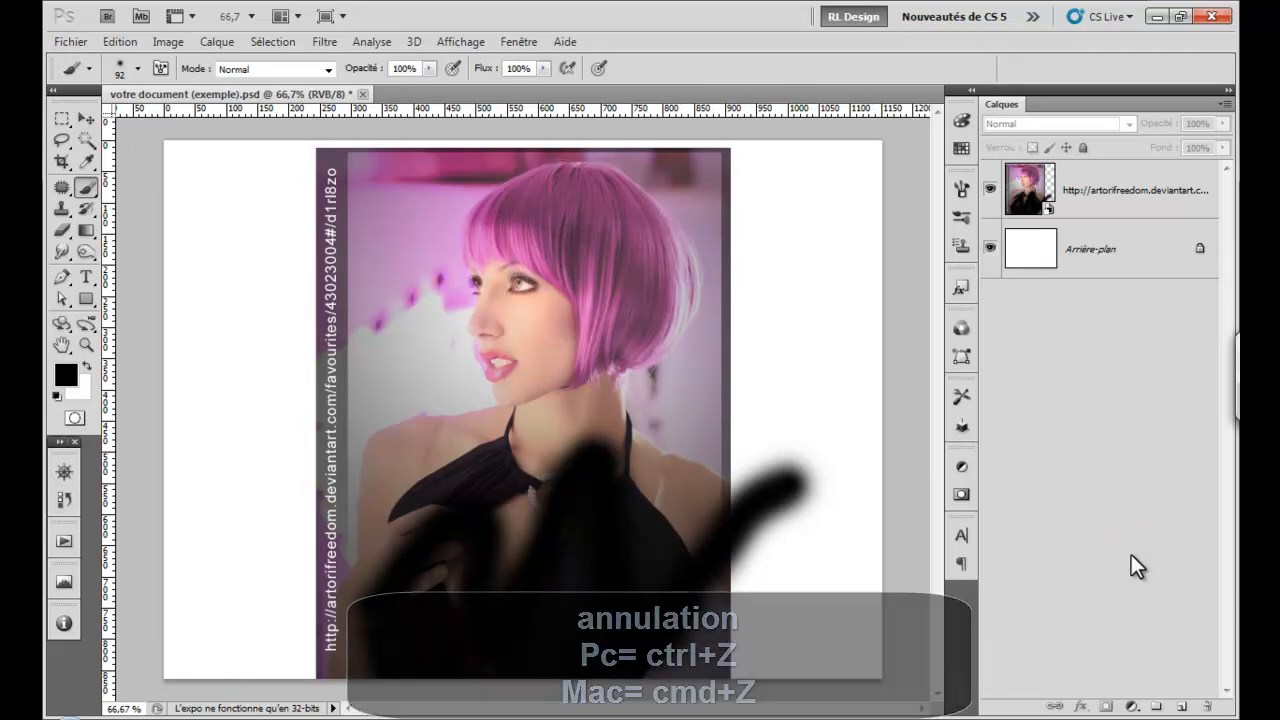
key("ctrl+z")
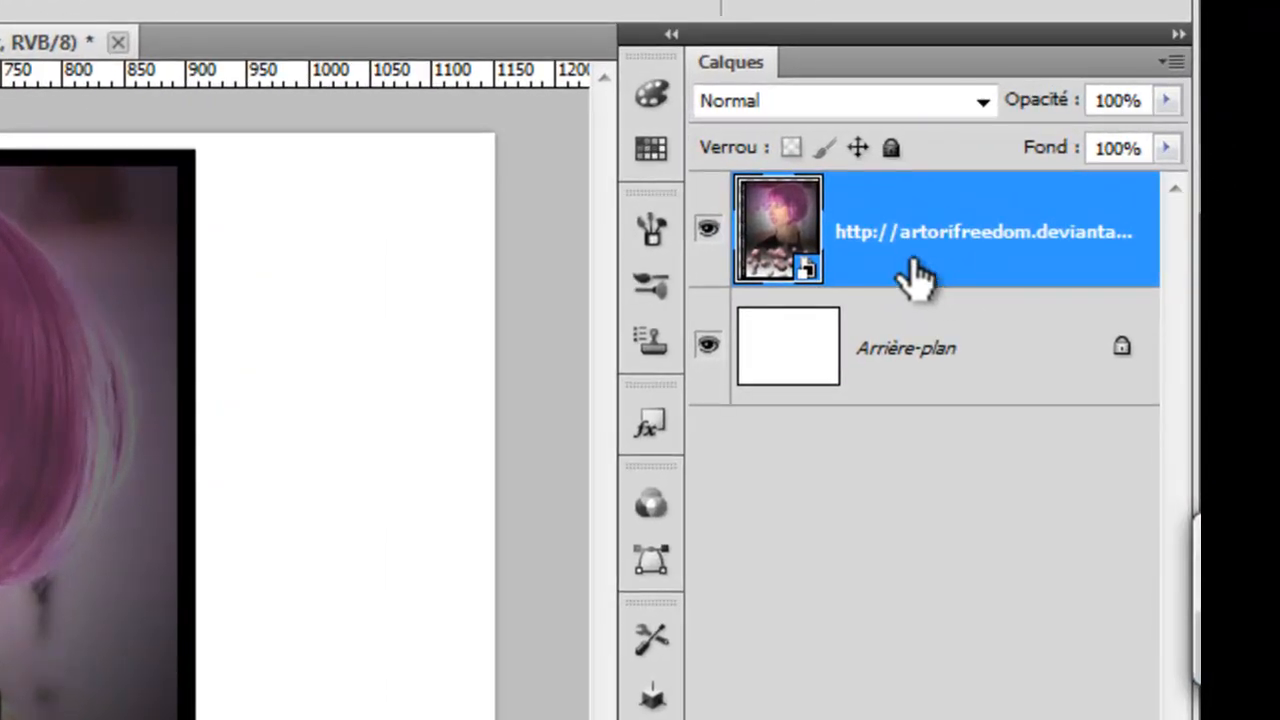
right_click(912, 272)
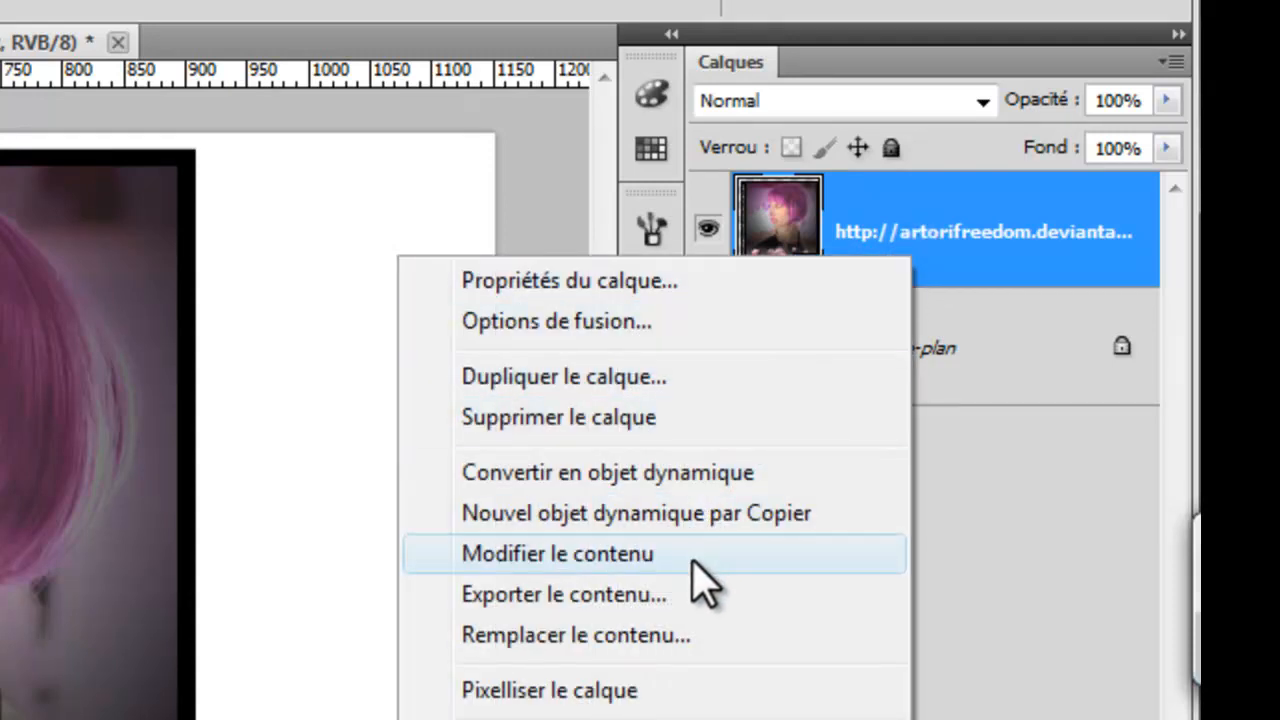
left_click(970, 602)
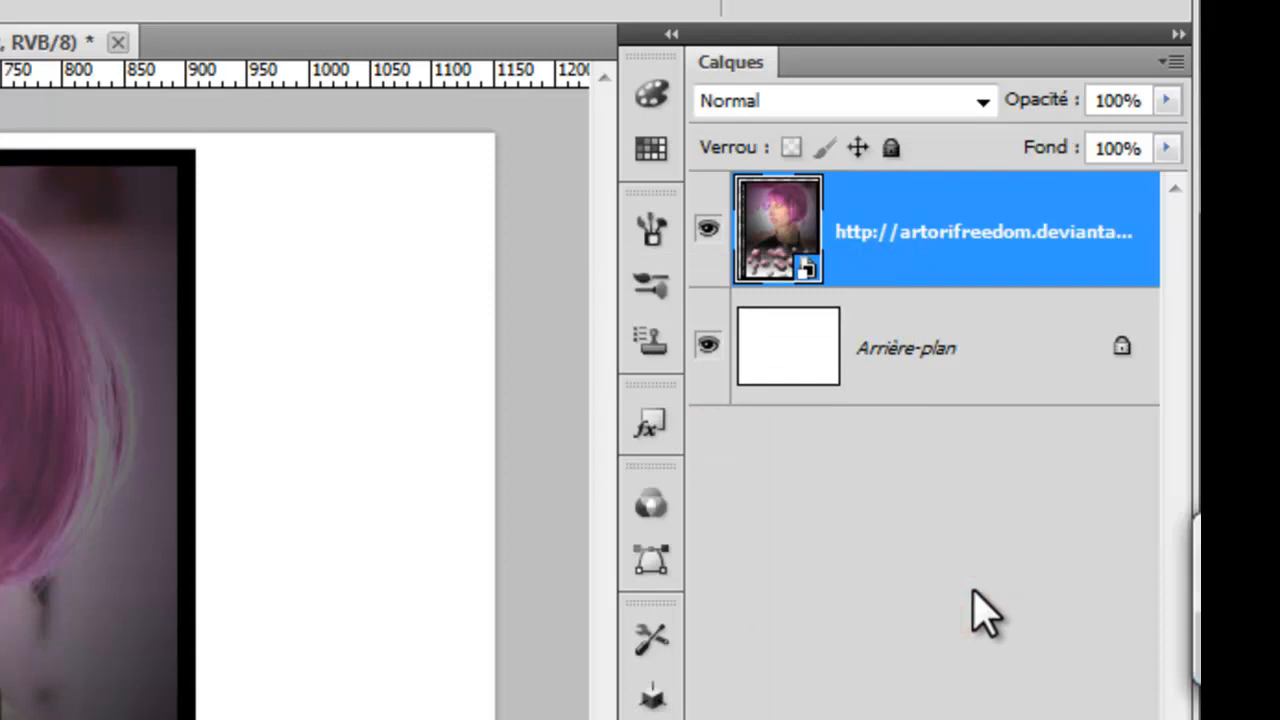
left_click(1172, 64)
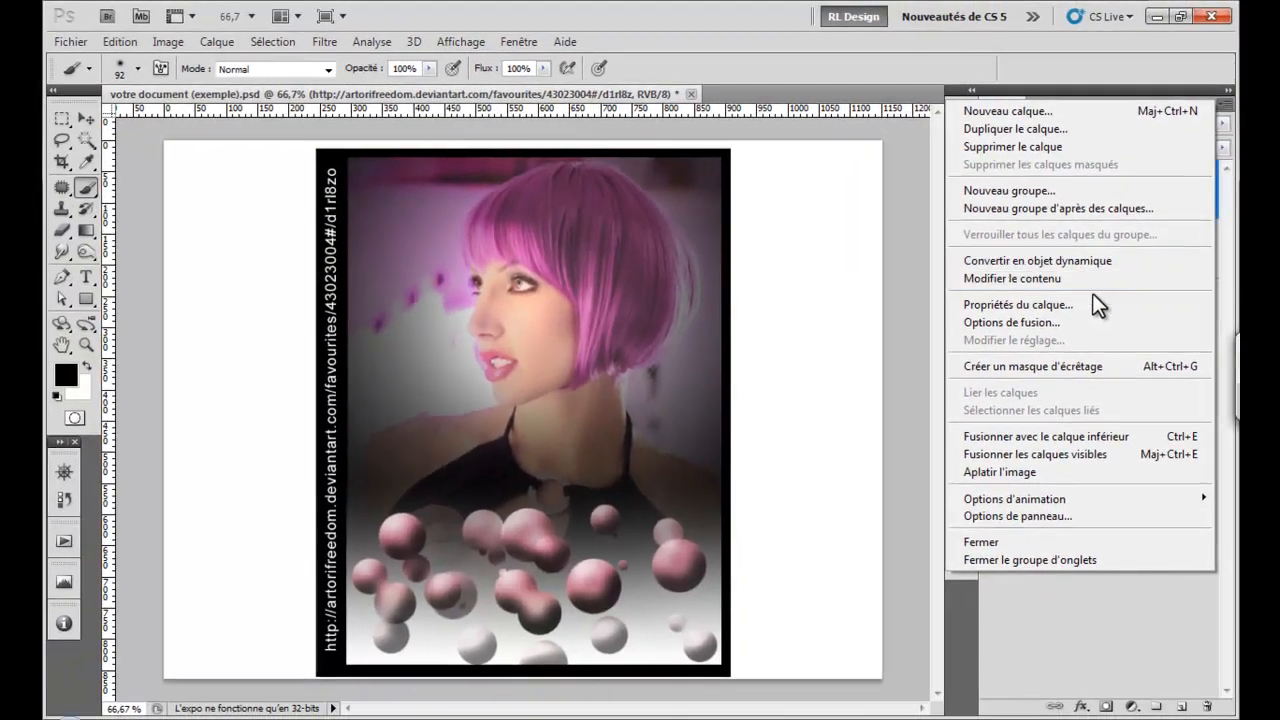
left_click(1090, 641)
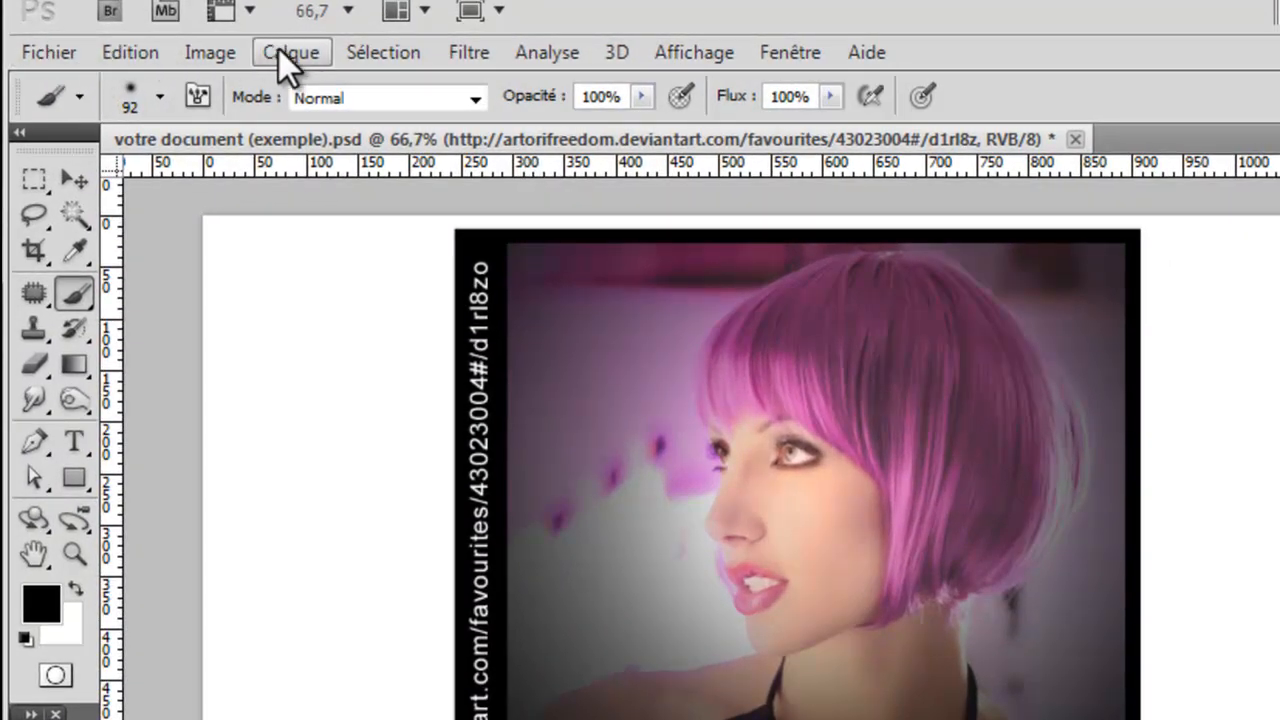
left_click(276, 51)
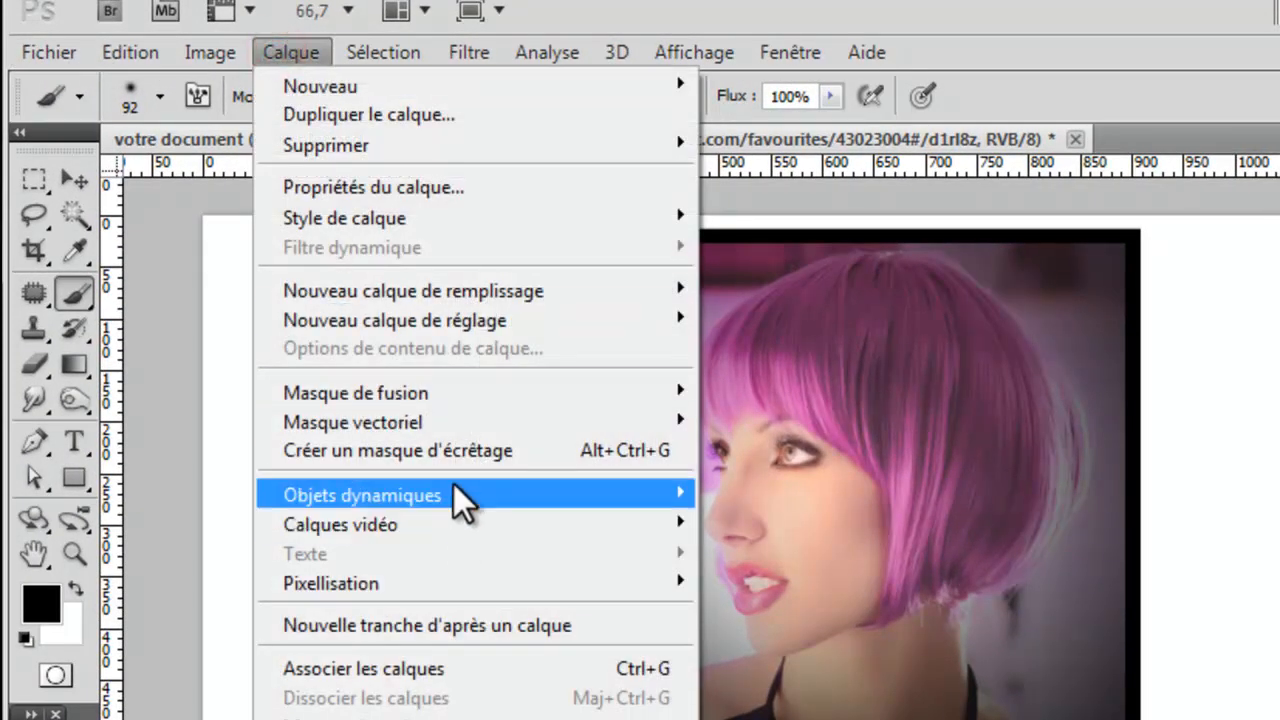
mouse_move(454, 483)
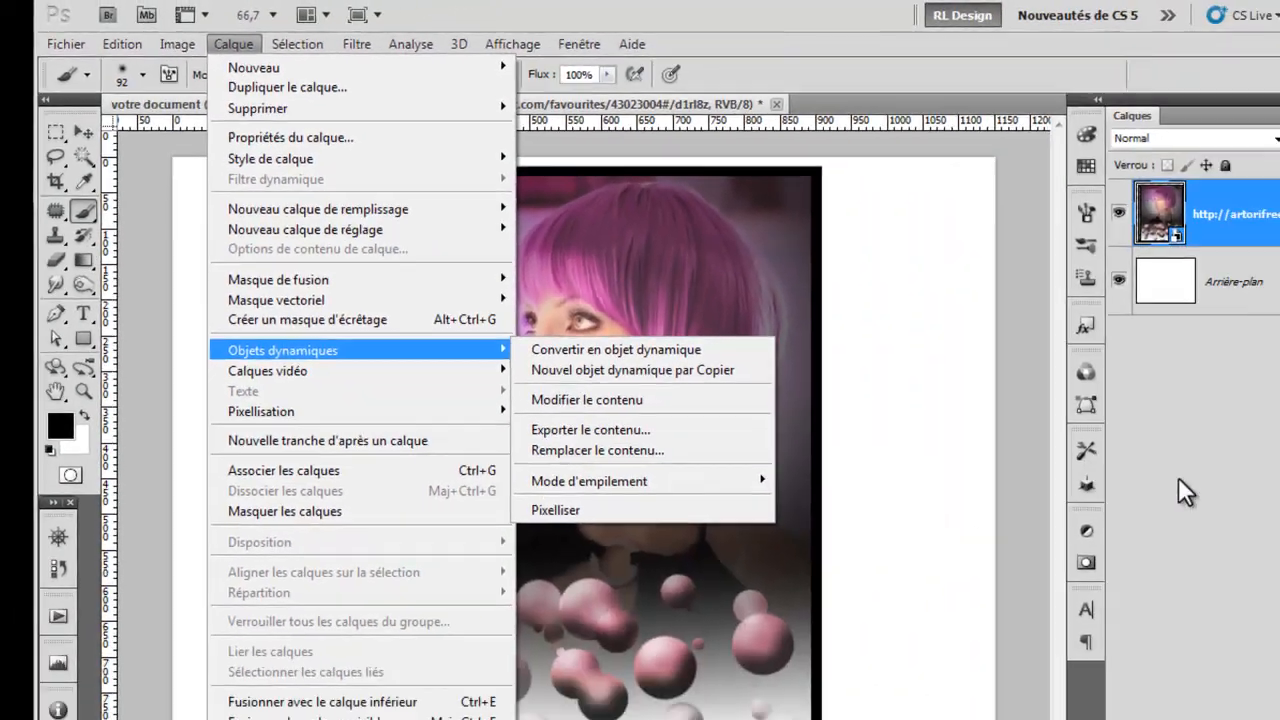
left_click(1041, 418)
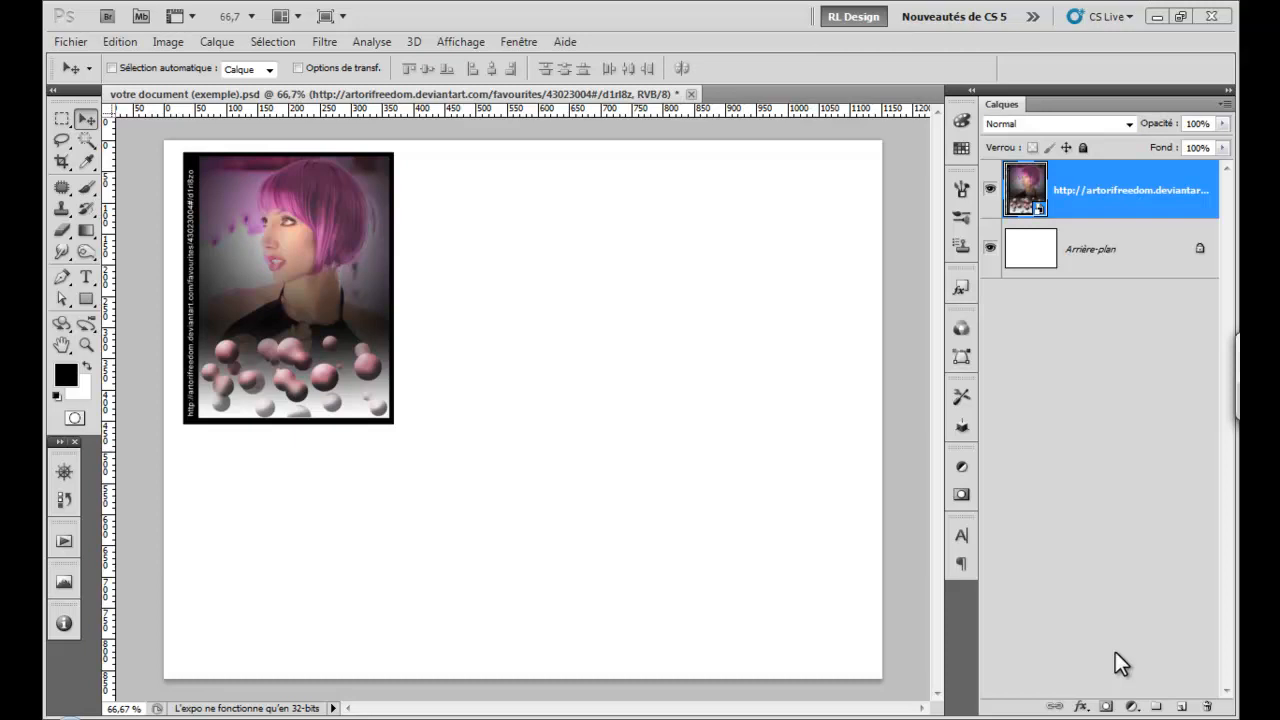
- Duplicate the reduced smart object layer twice
left_click(1006, 558)
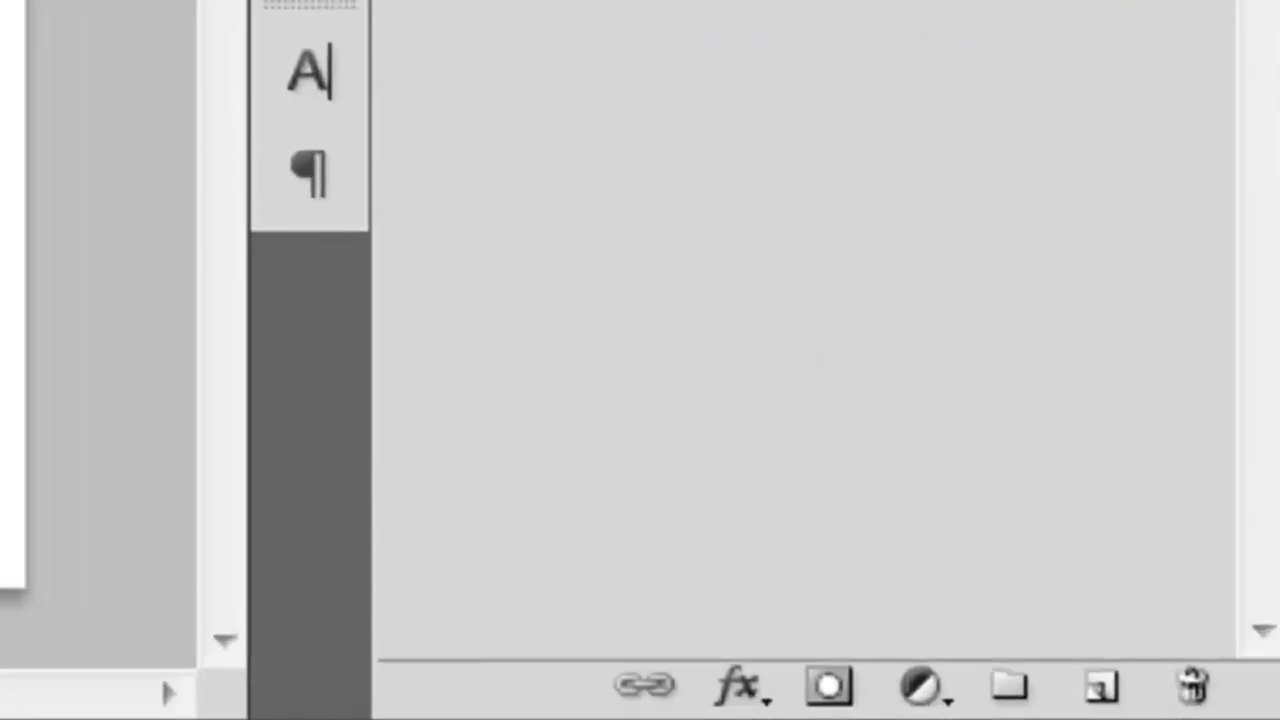
left_click_drag(1121, 204, 1121, 555)
left_click_drag(846, 78, 1088, 690)
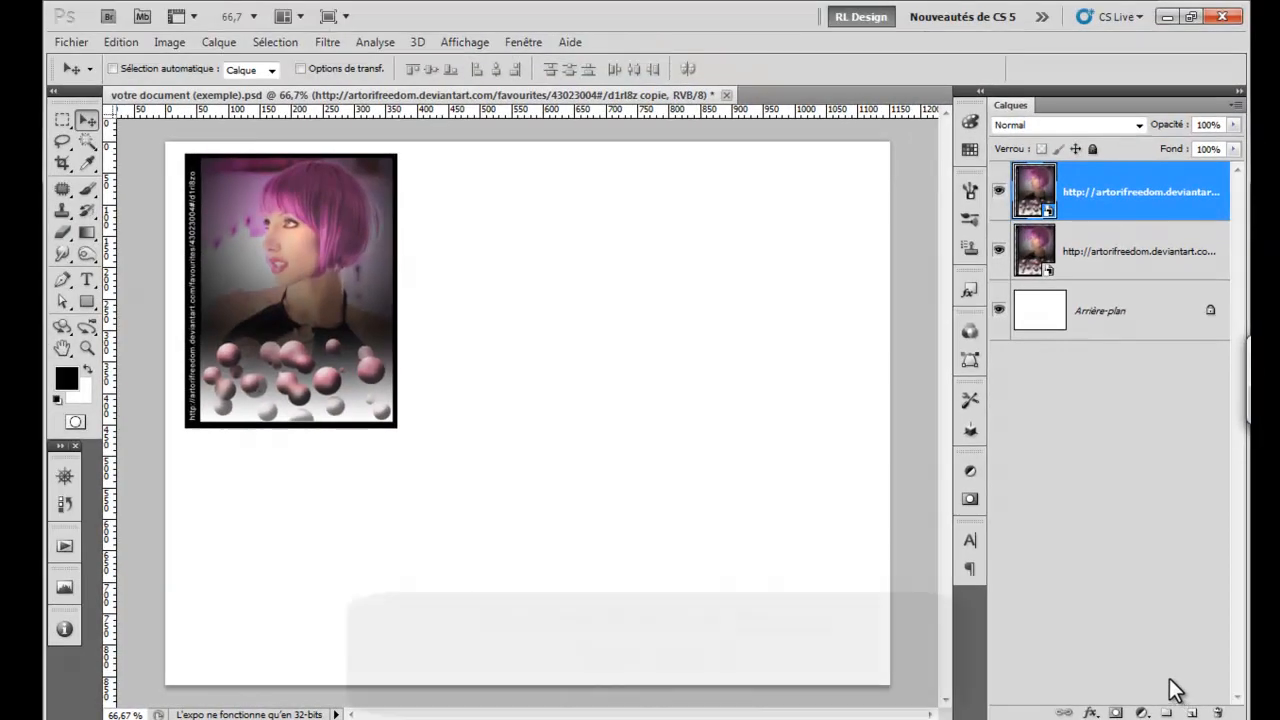
key("ctrl+j")
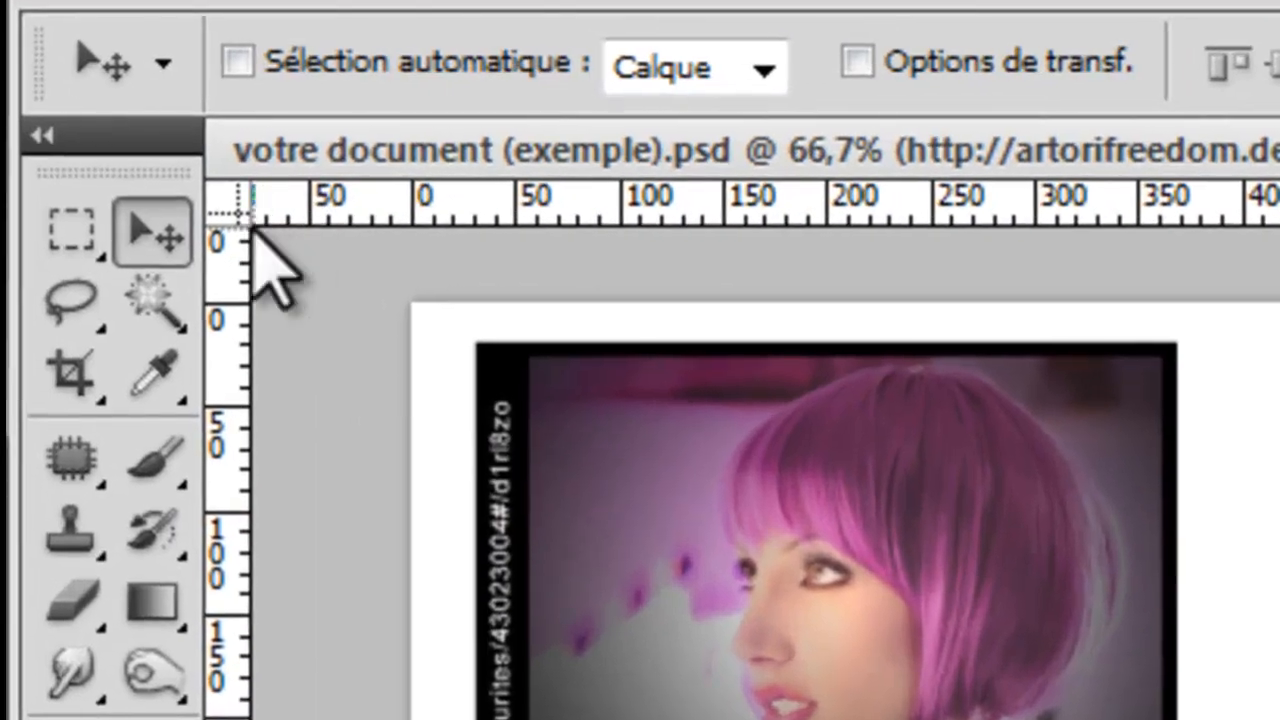
- Move the topmost copy to the upper right of the canvas and the middle copy to the lower centre
left_click(158, 232)
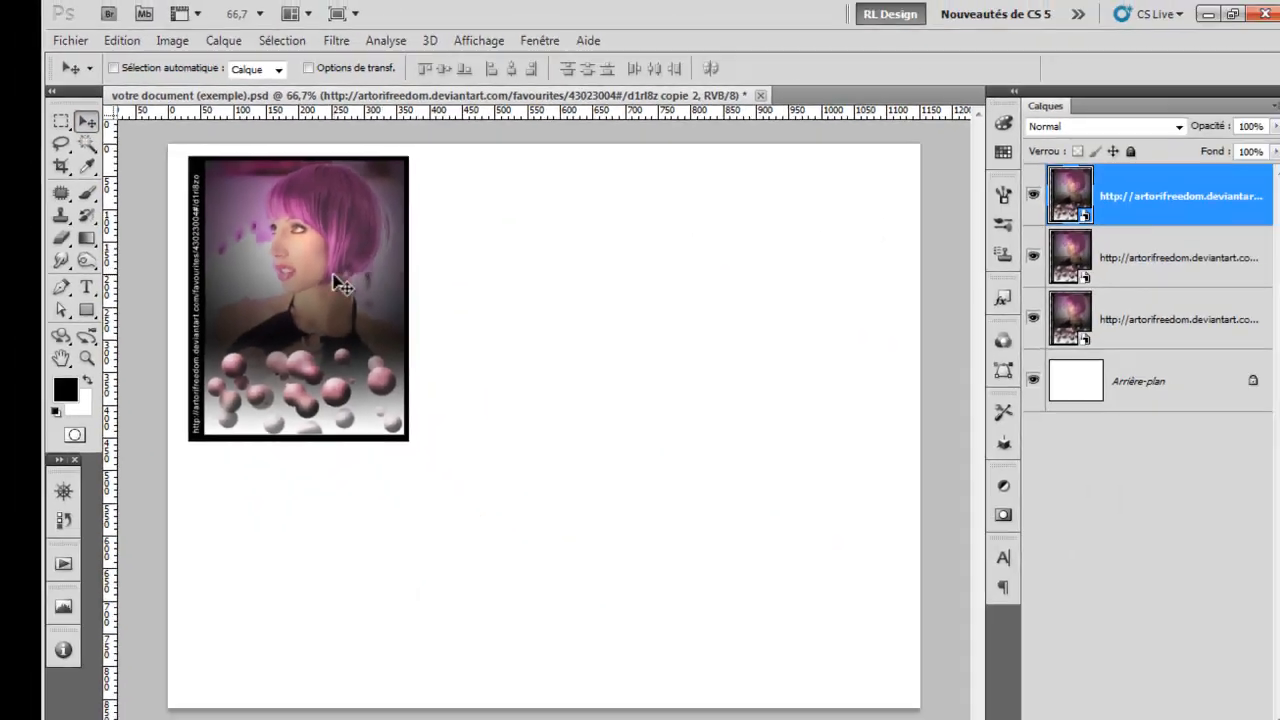
left_click_drag(342, 285, 769, 304)
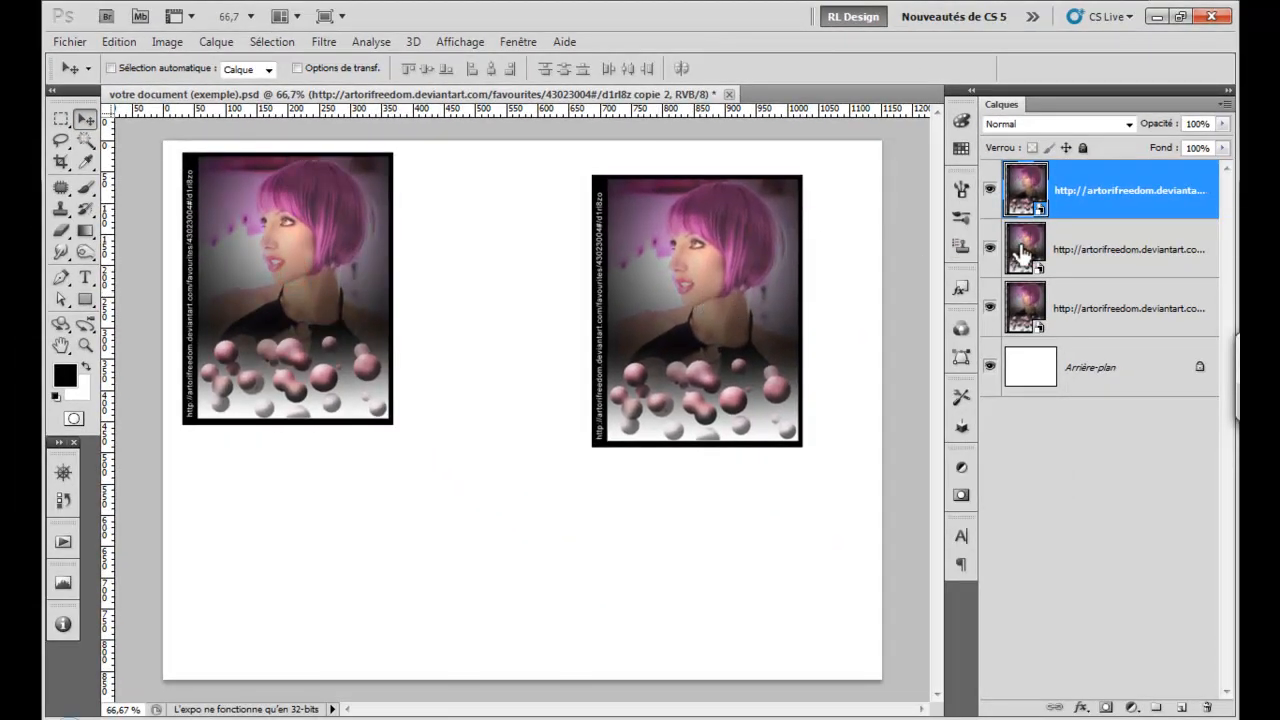
left_click(1066, 263)
left_click_drag(257, 300, 471, 551)
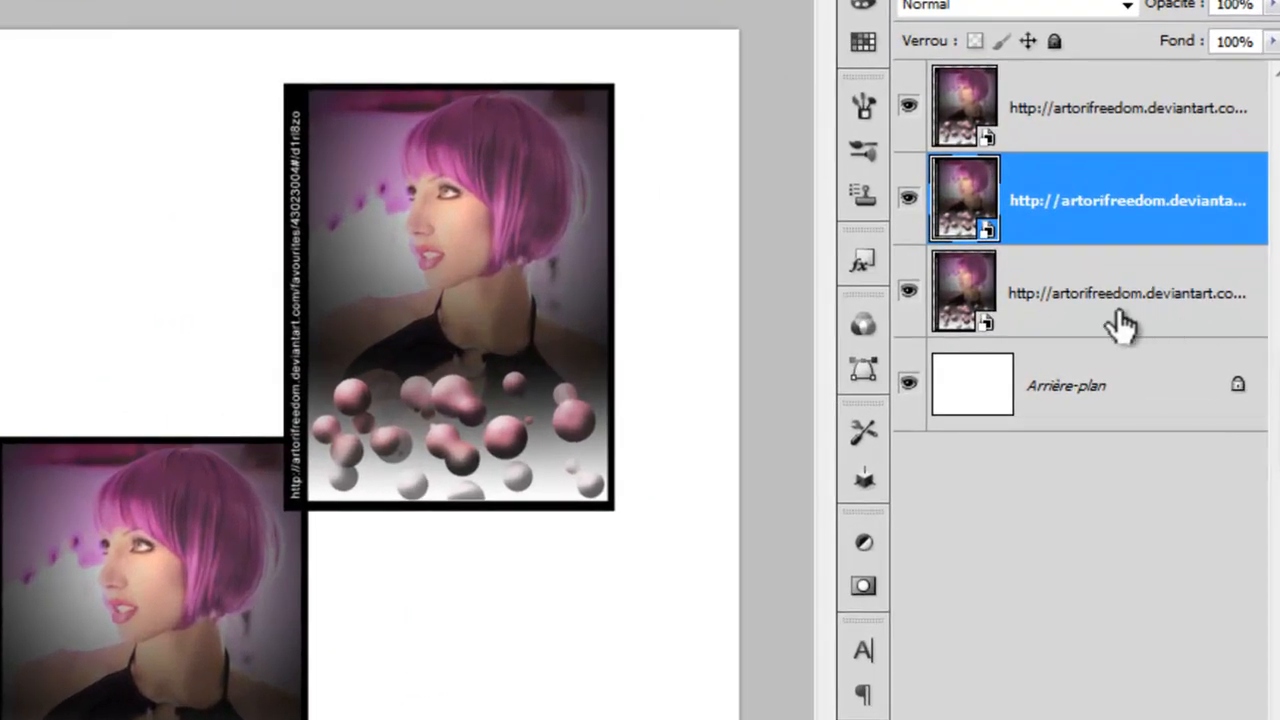
- Open the contents of the original smart object, the one directly above the background layer
left_click(958, 318)
double_click(958, 318)
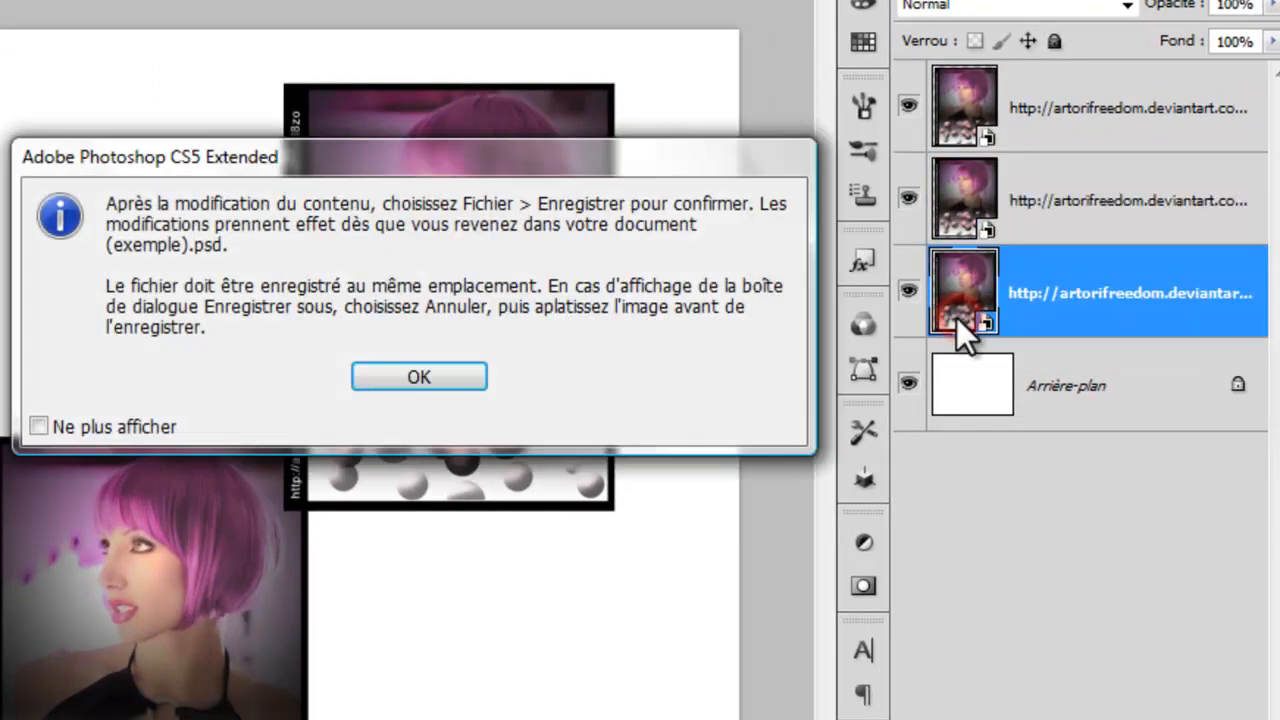
left_click(418, 377)
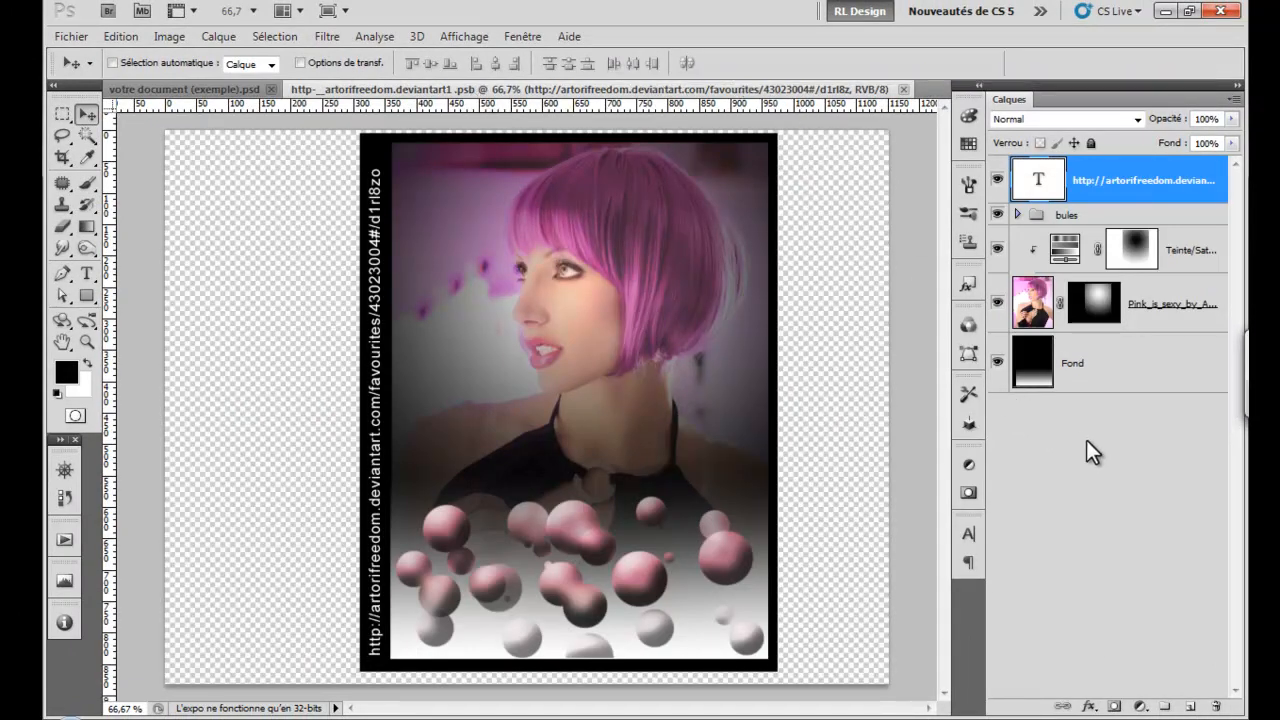
- Hide the portrait photo layer inside the smart object, and close its contents with saving
left_click(997, 304)
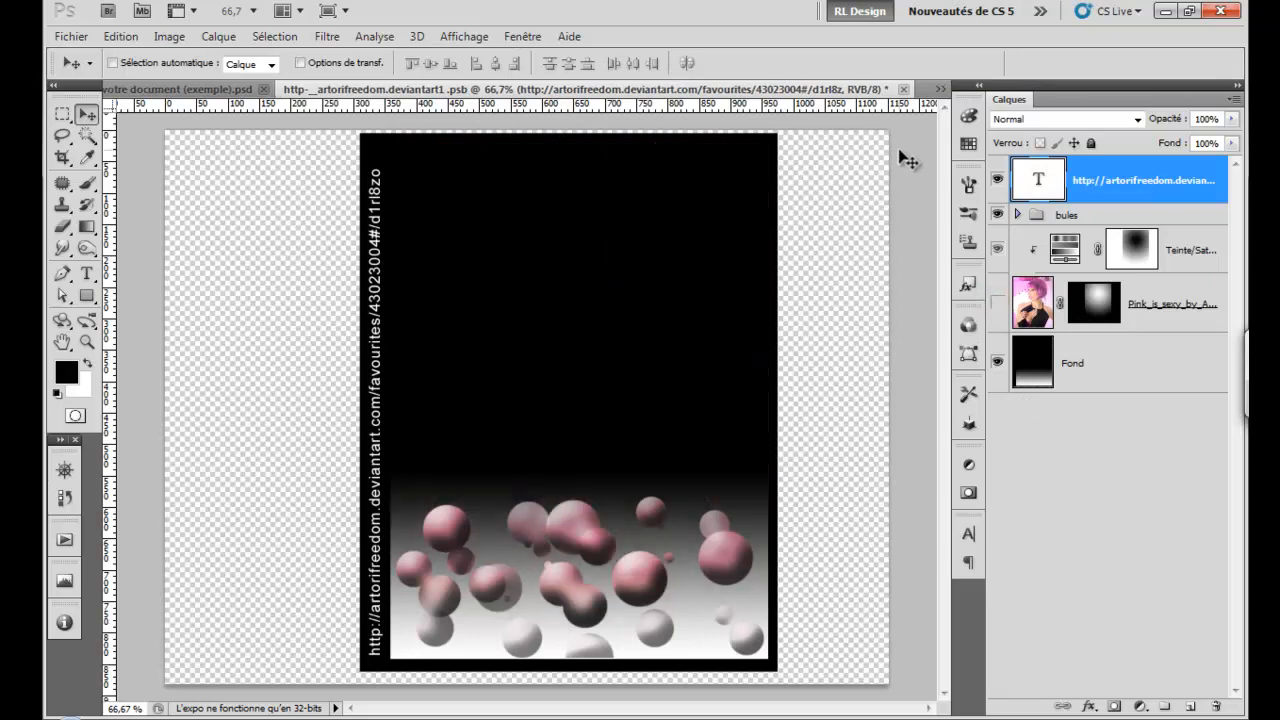
left_click(902, 88)
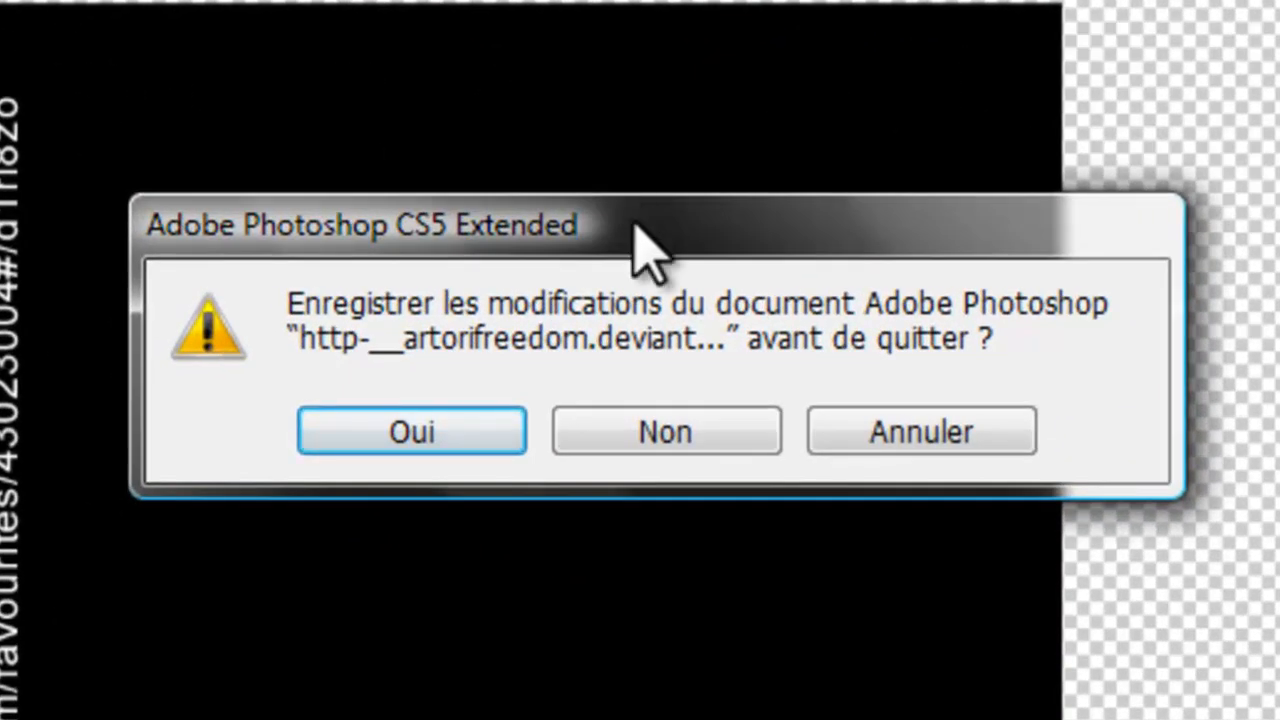
left_click(375, 430)
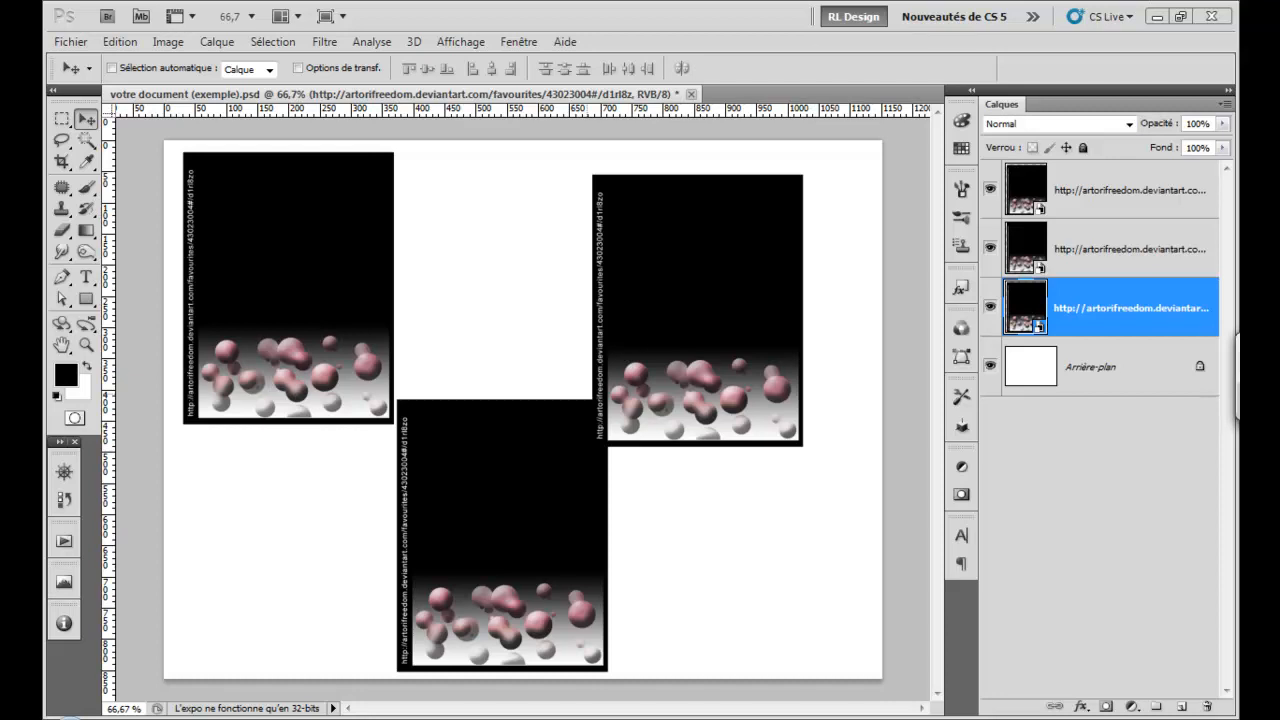
- Delete the topmost smart object layer, the copy in the upper right of the canvas
left_click(1093, 587)
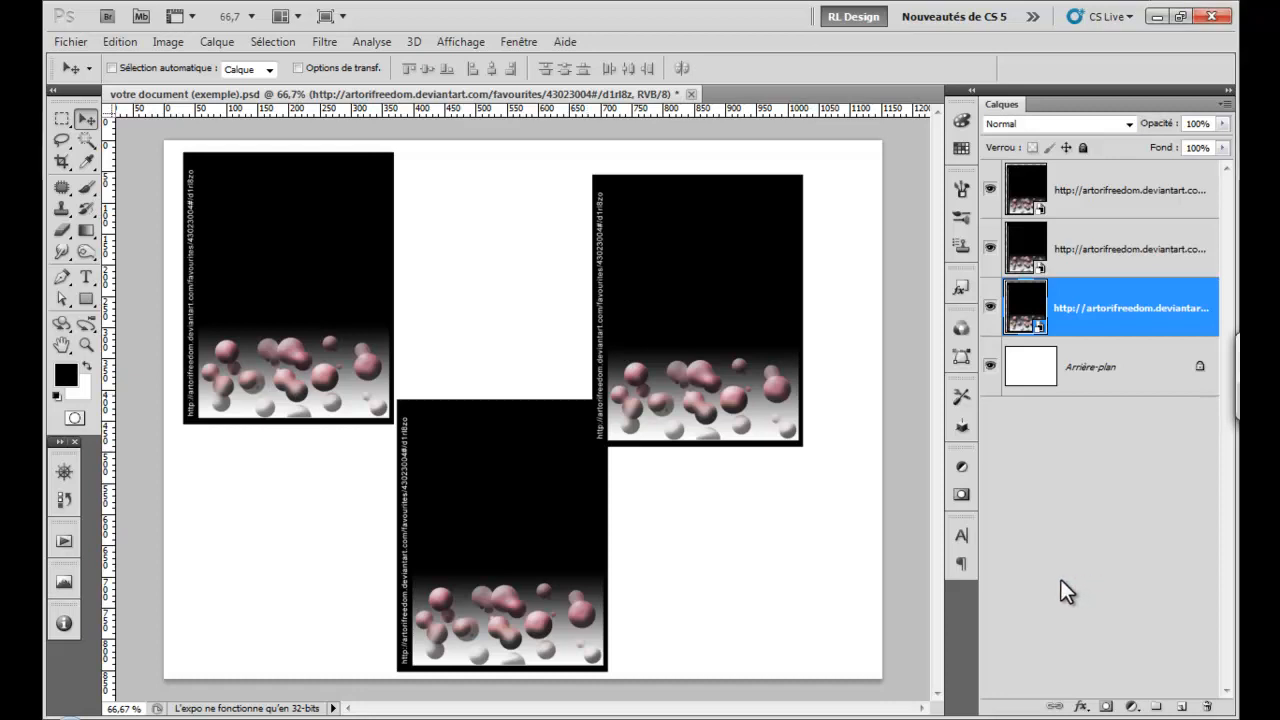
left_click(1120, 188)
key("Delete")
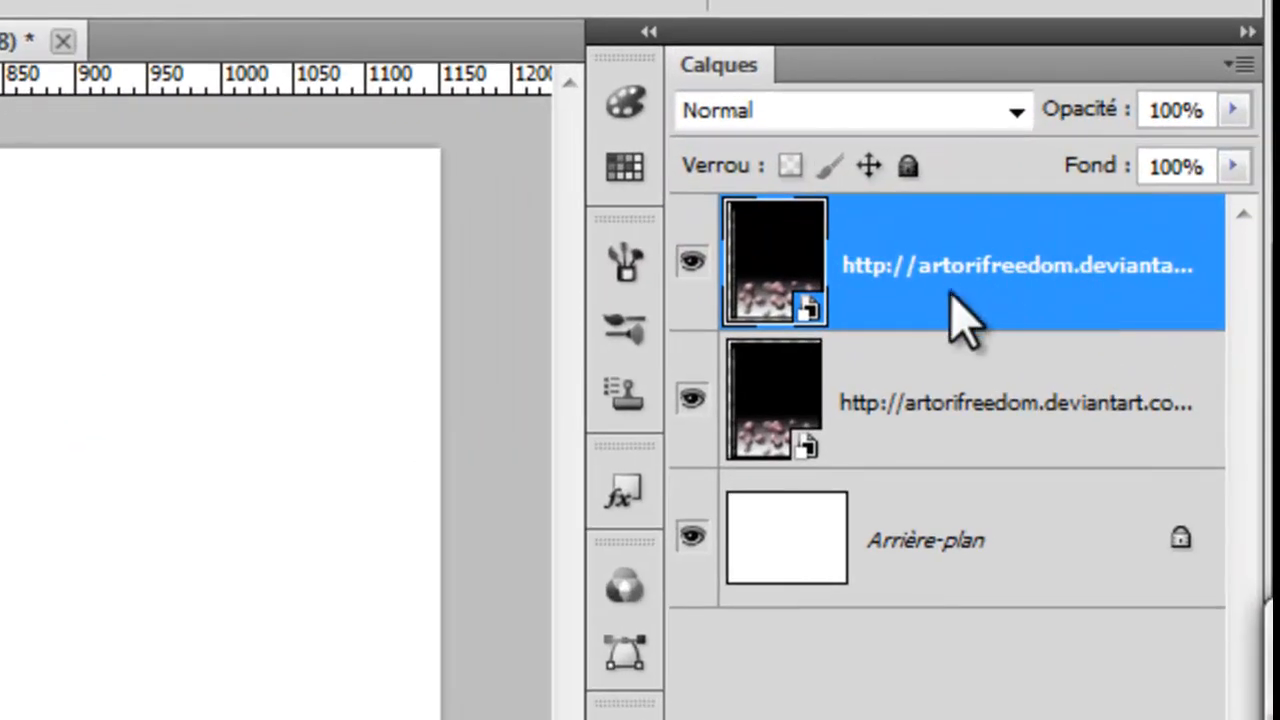
- Create an independent duplicate of the top smart object layer with New Smart Object via Copy, and move it to the canvas's upper right
right_click(950, 297)
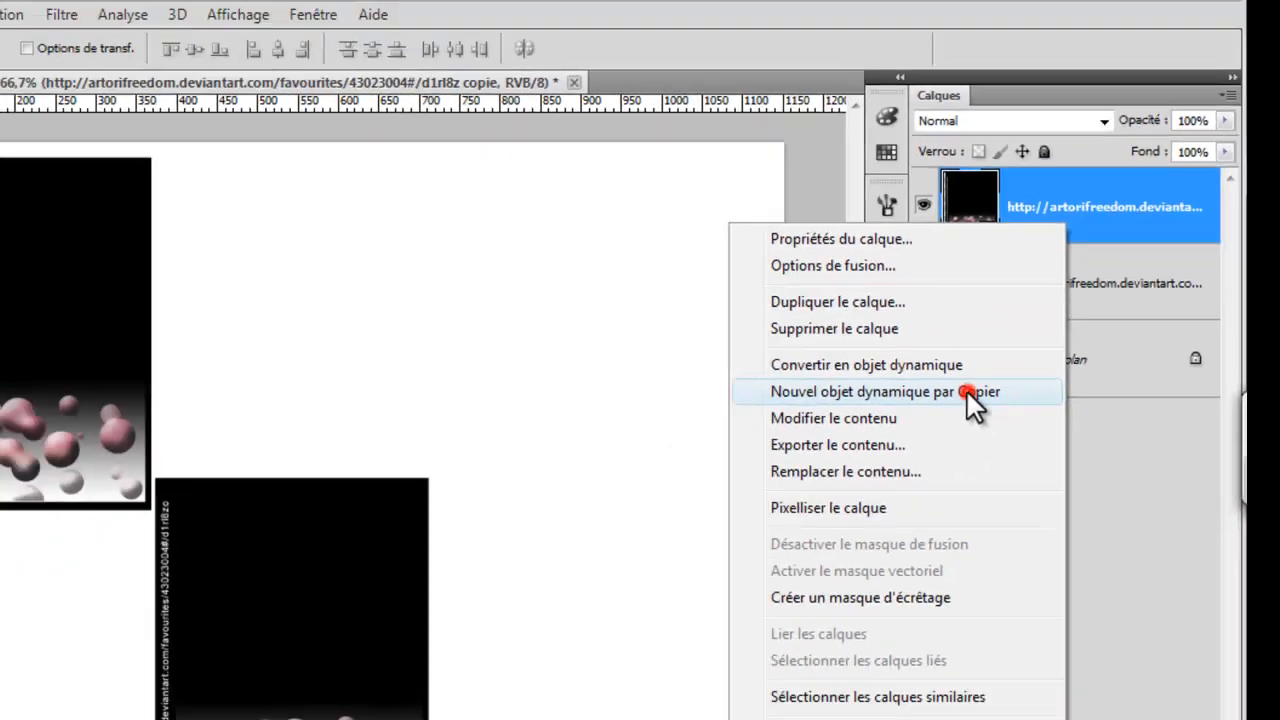
left_click(770, 598)
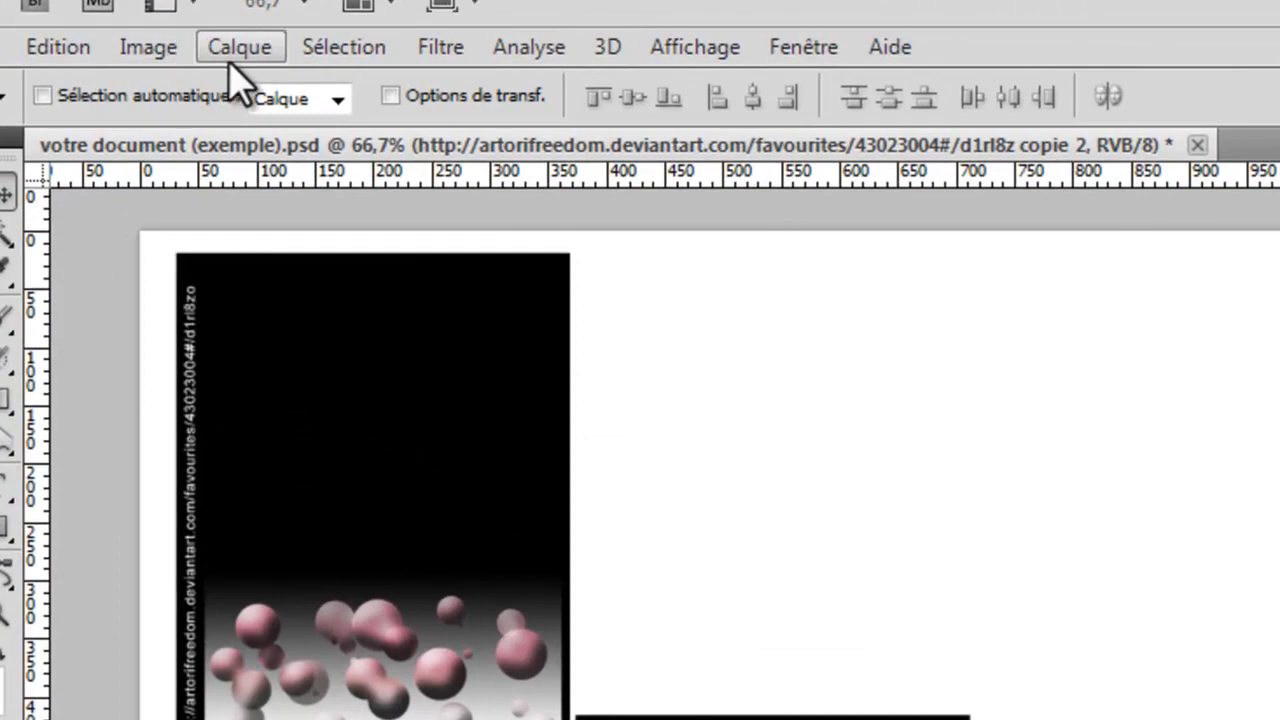
left_click(238, 50)
mouse_move(500, 551)
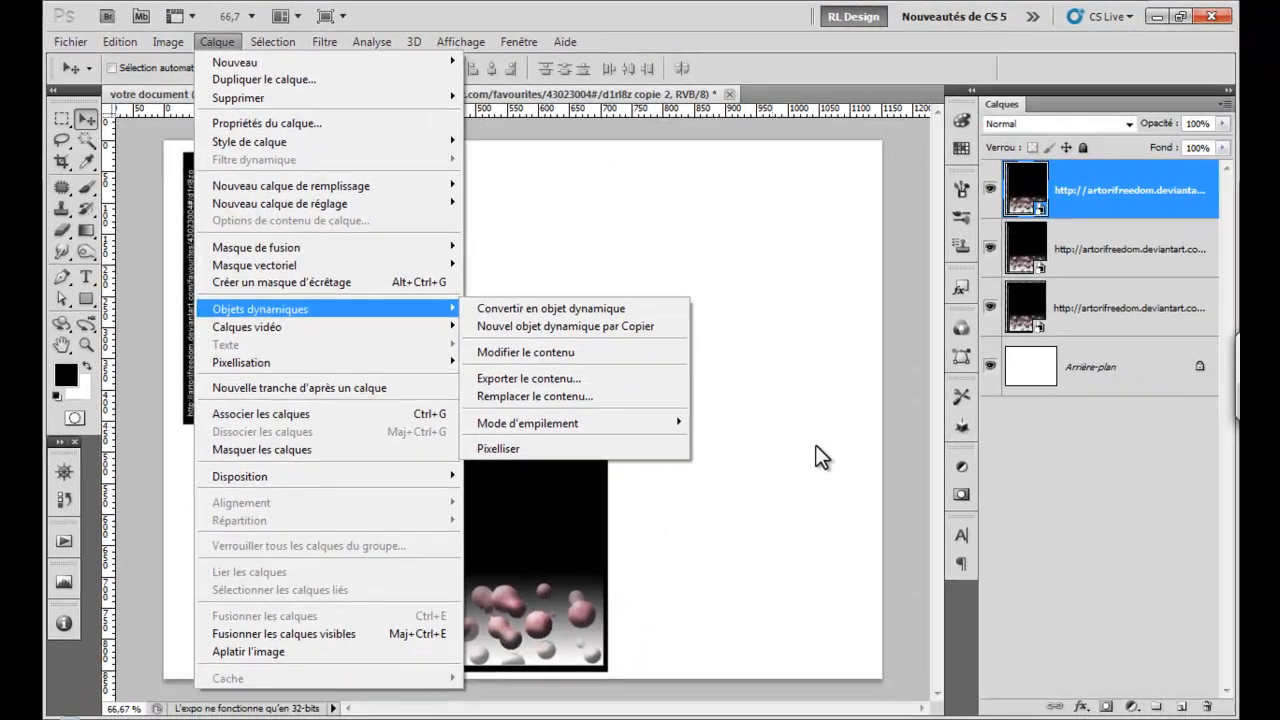
left_click(827, 482)
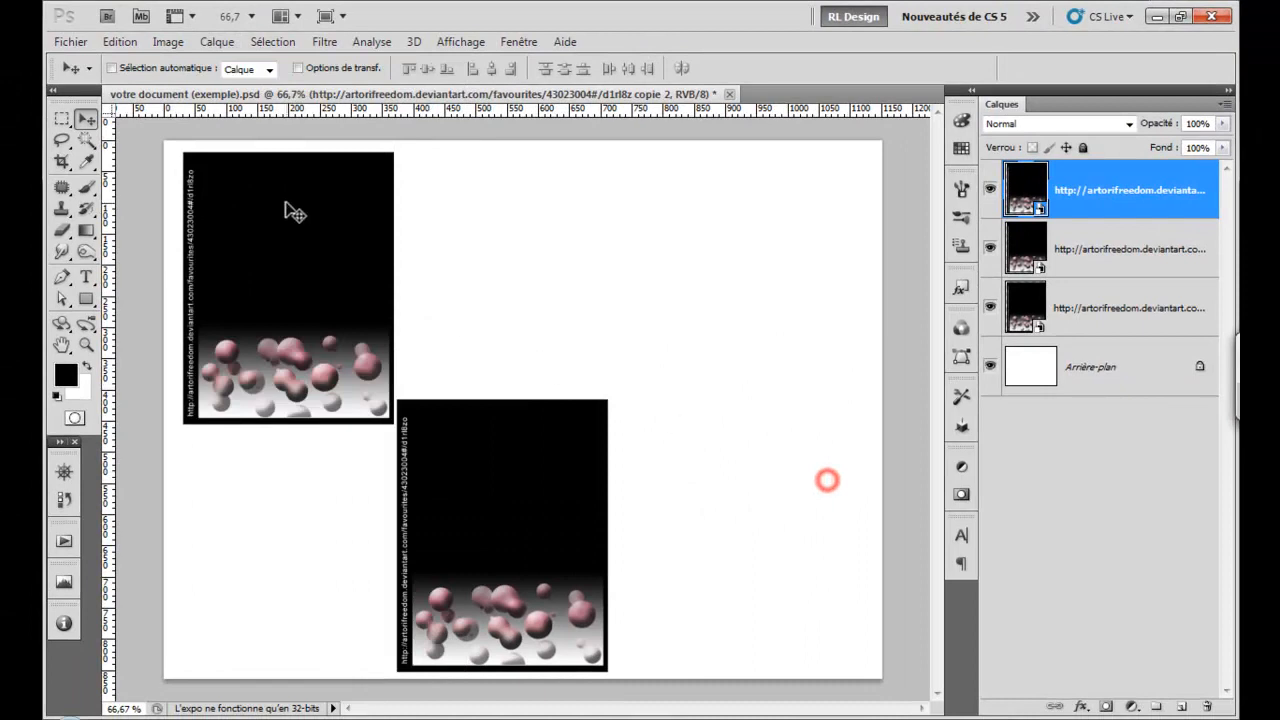
left_click(86, 118)
left_click_drag(458, 530, 715, 304)
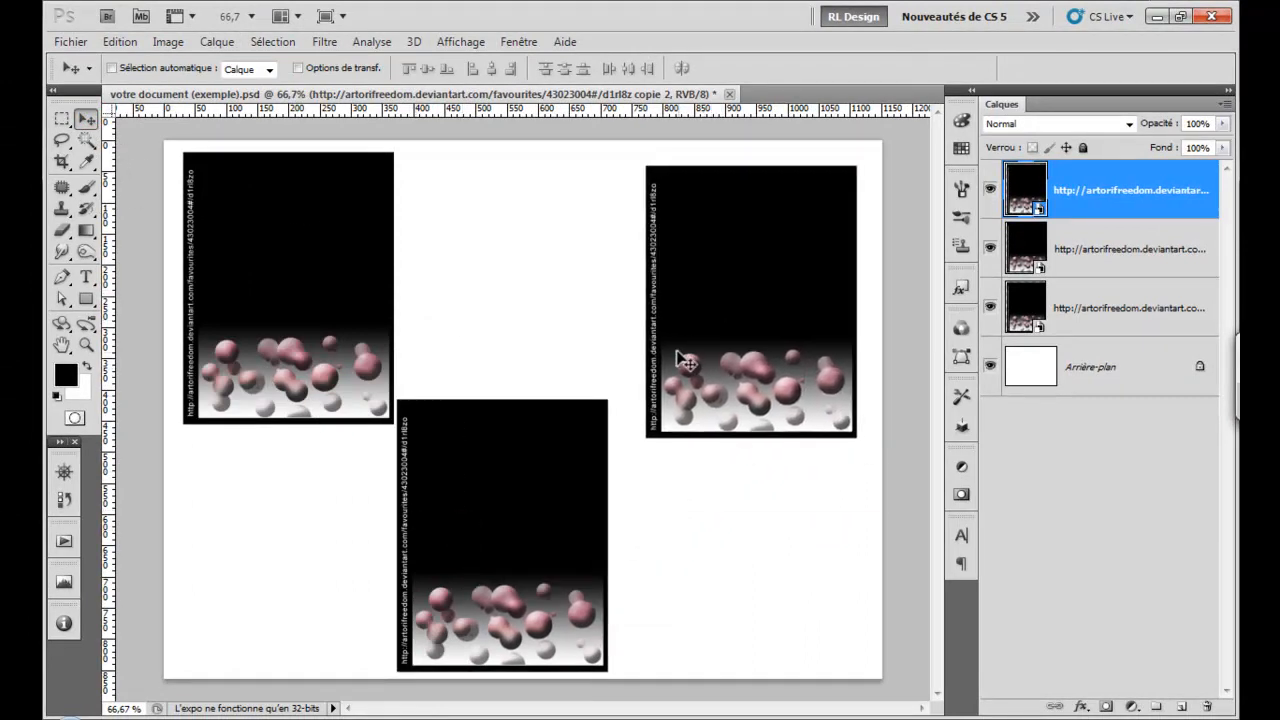
- Open the contents of the original smart object above the background, show the hidden portrait photo layer, and close the contents with saving
double_click(1017, 302)
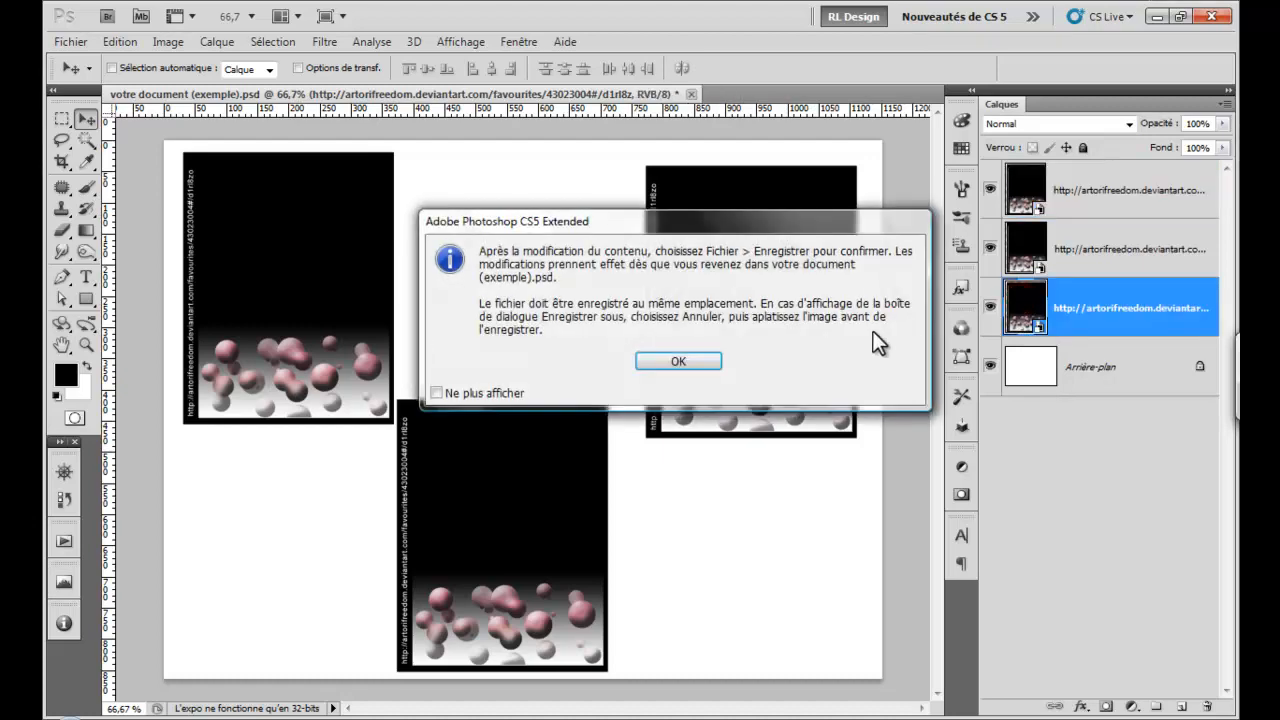
left_click(677, 364)
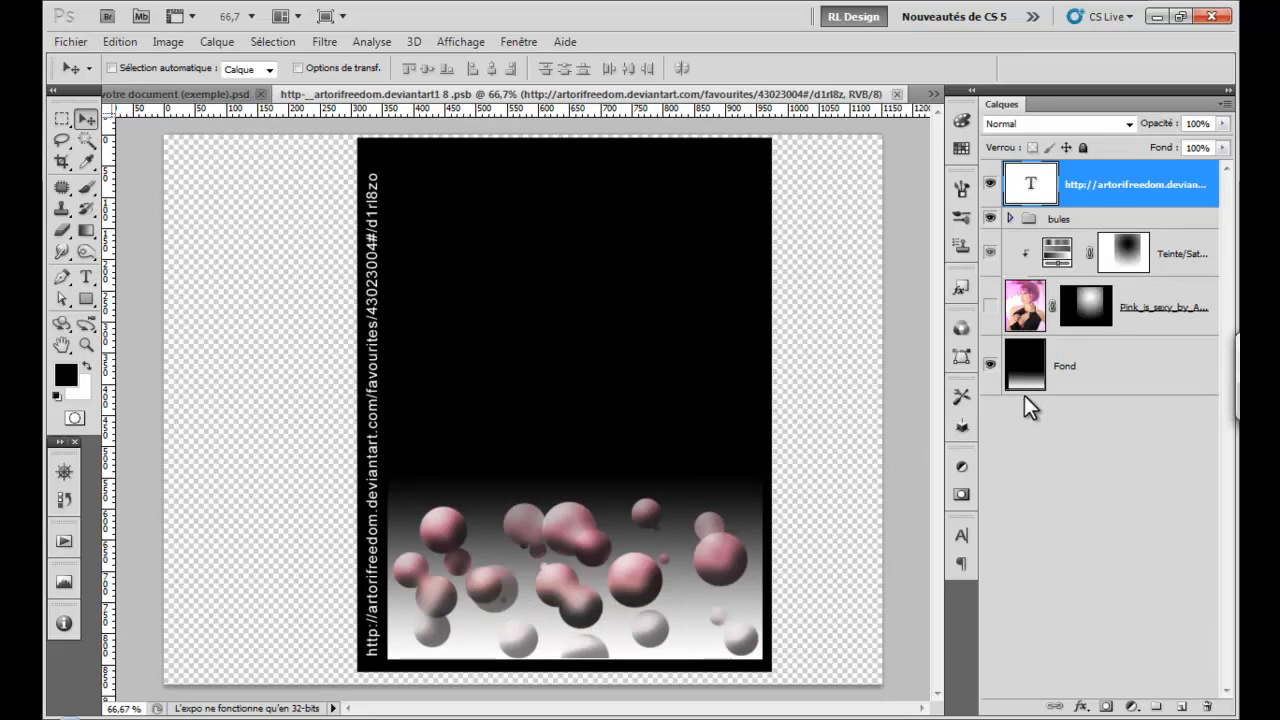
left_click(992, 306)
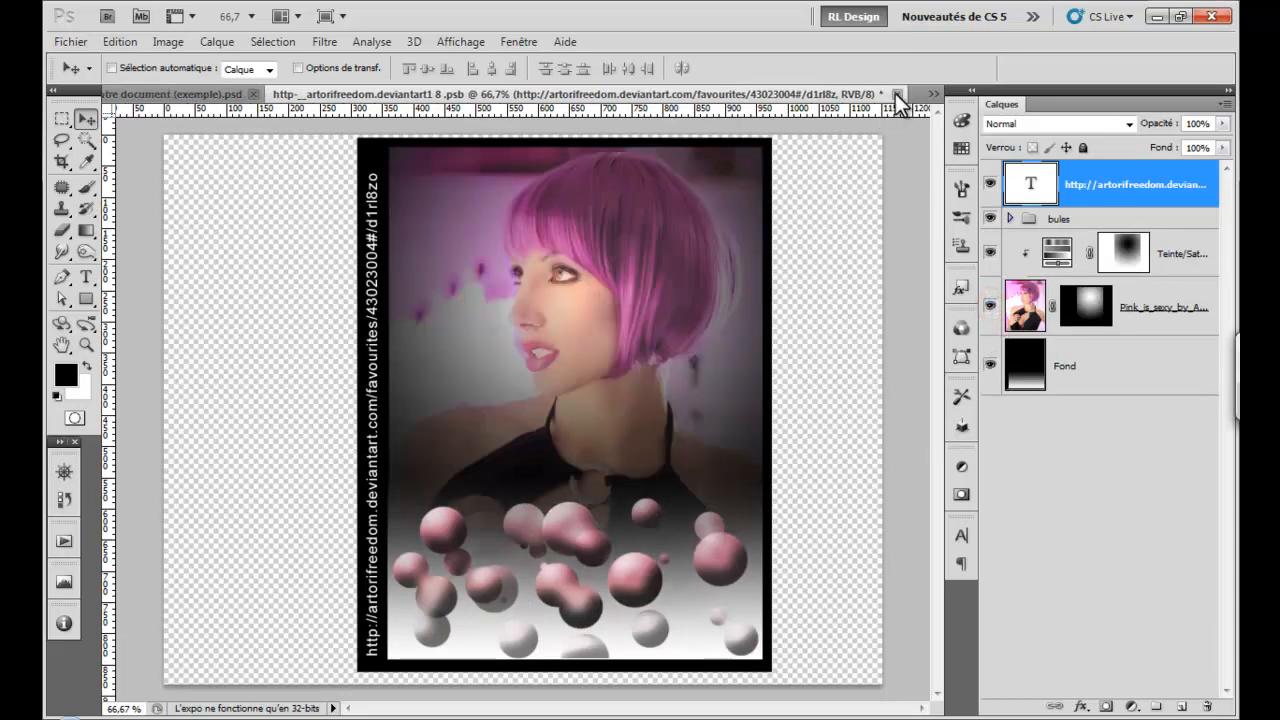
left_click(897, 93)
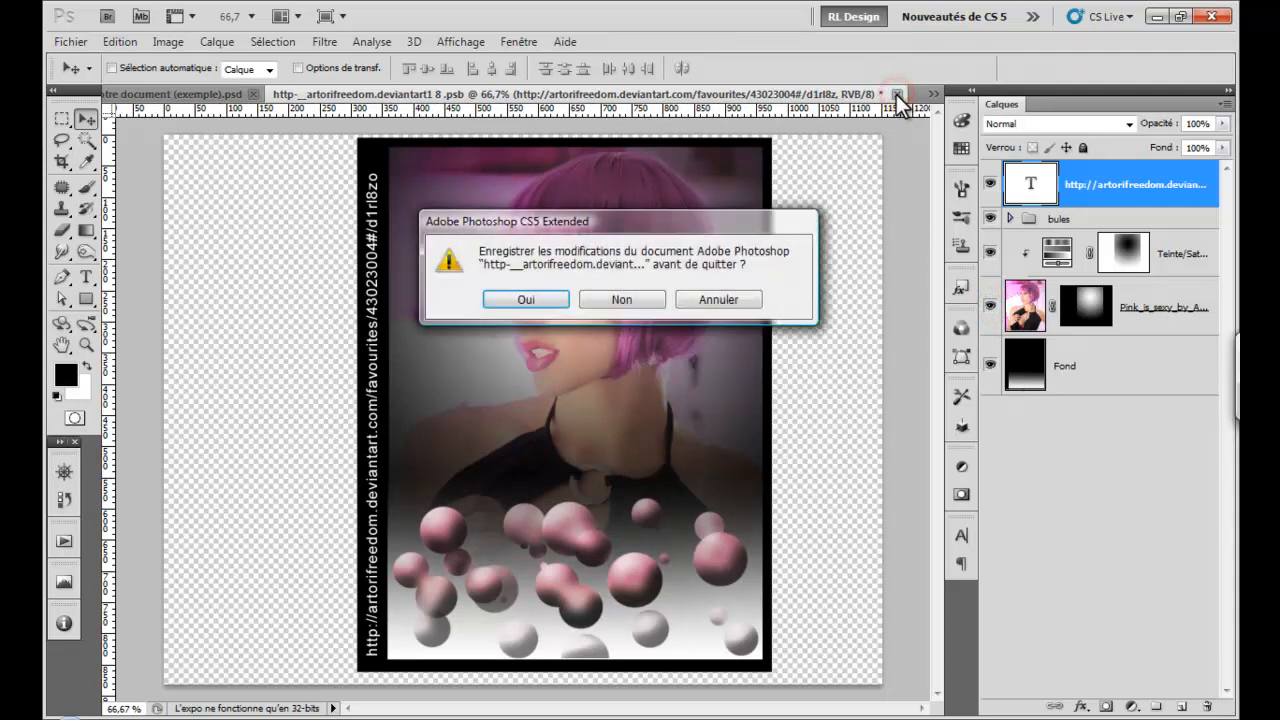
left_click(514, 304)
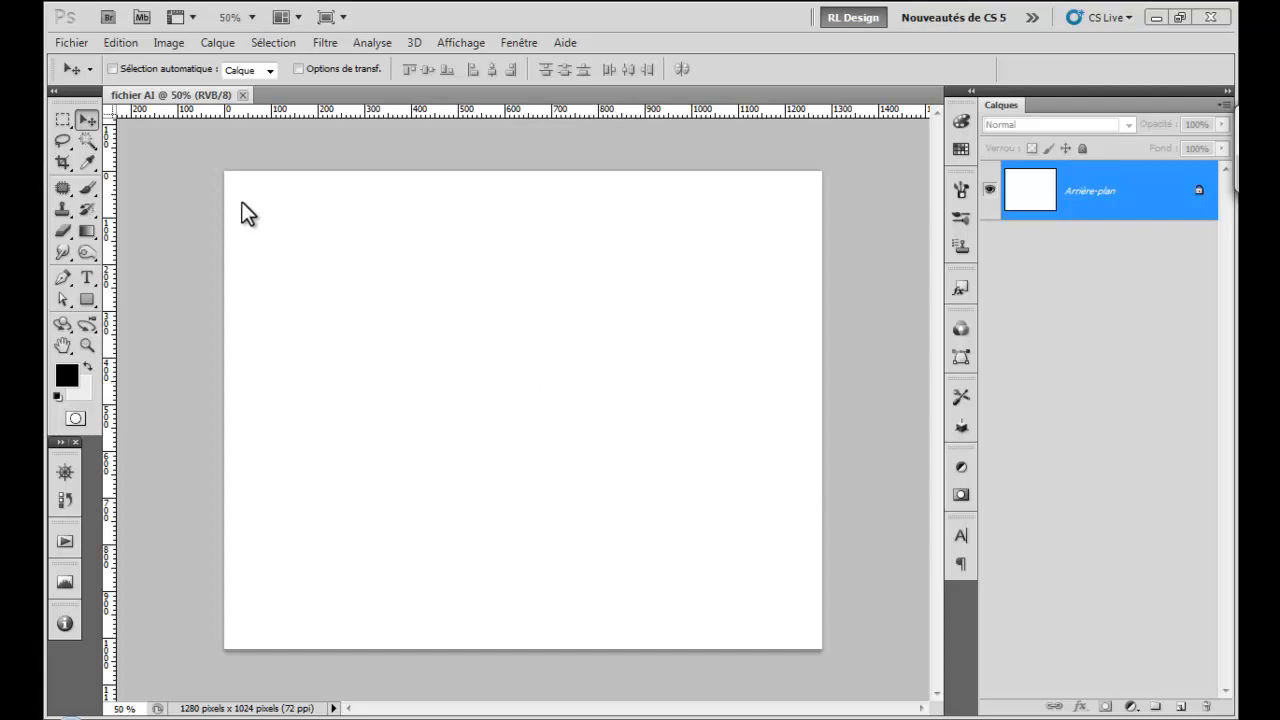
- Place smart icon.ai from the formation2 folder in the "fichier AI" document, using page 1 cropped to the bounding box
left_click(75, 43)
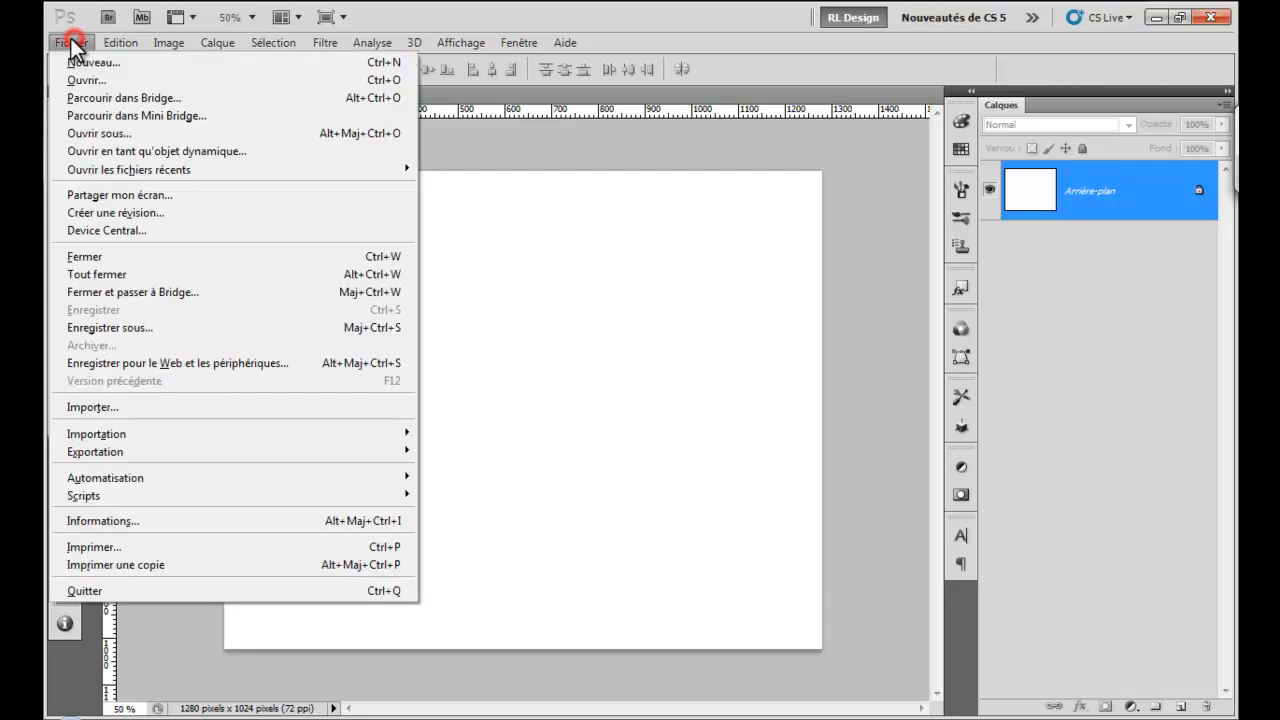
left_click(108, 408)
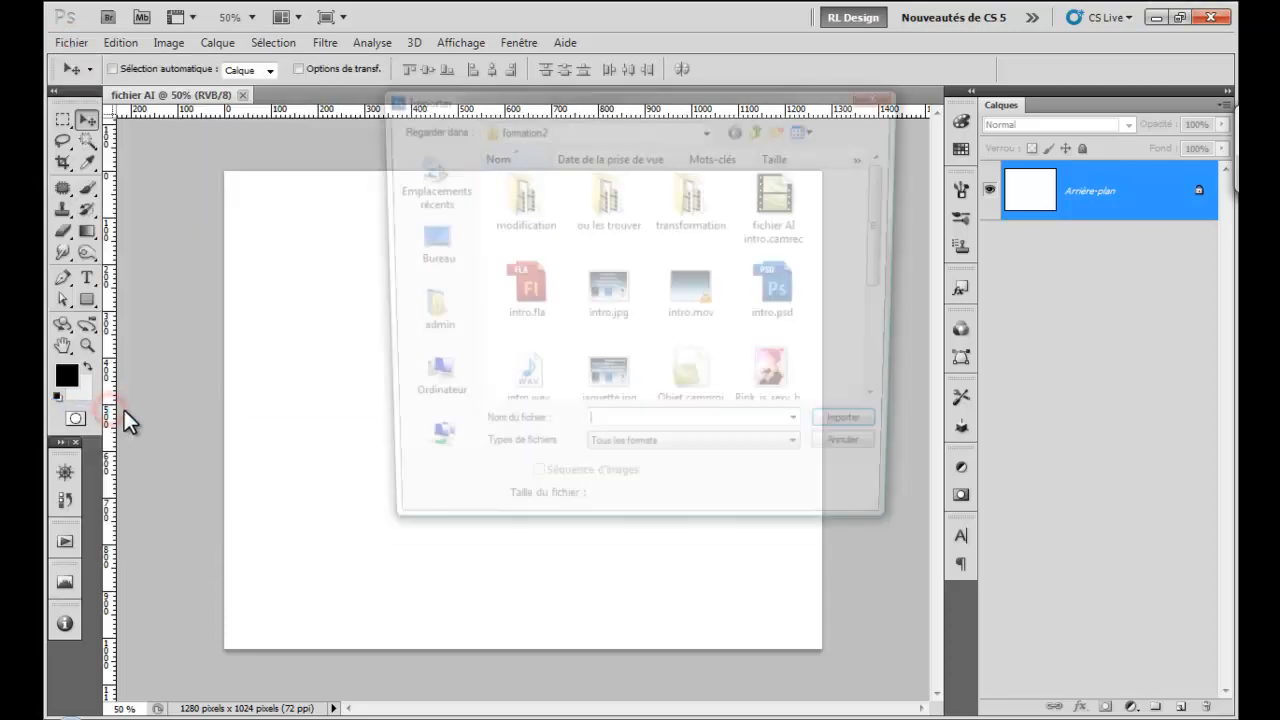
left_click_drag(879, 209, 880, 300)
left_click(690, 295)
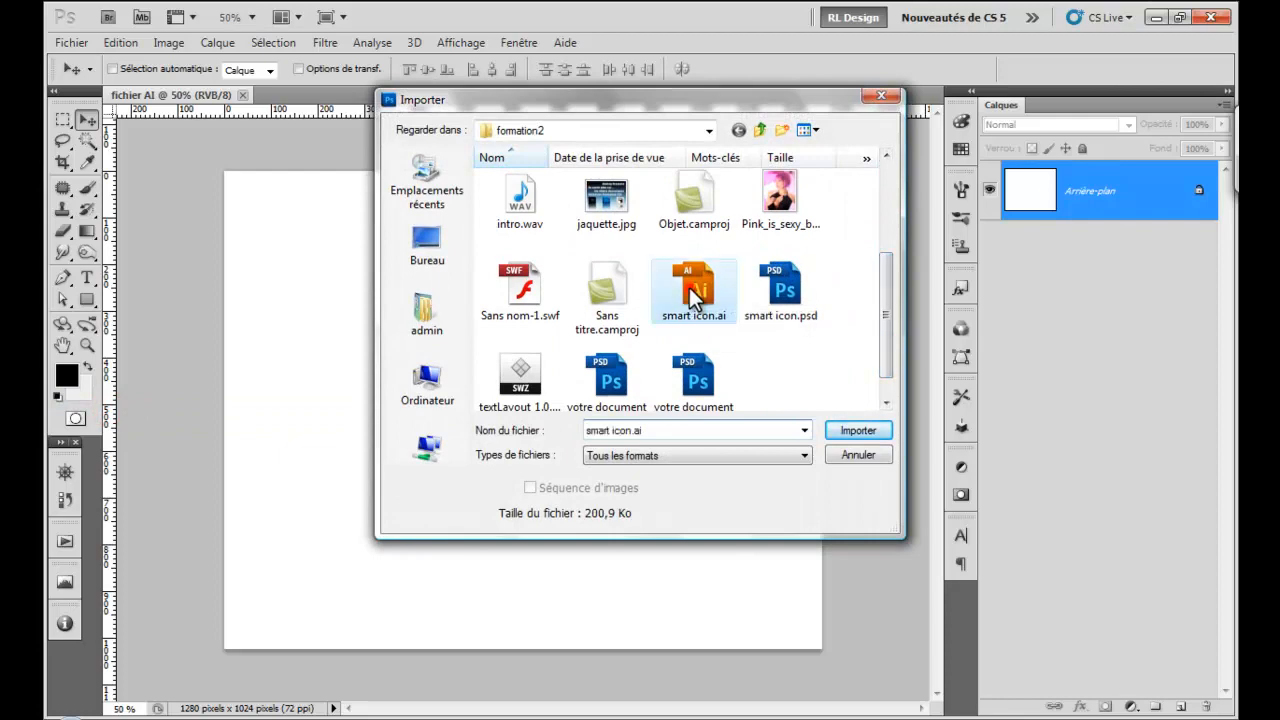
left_click(866, 430)
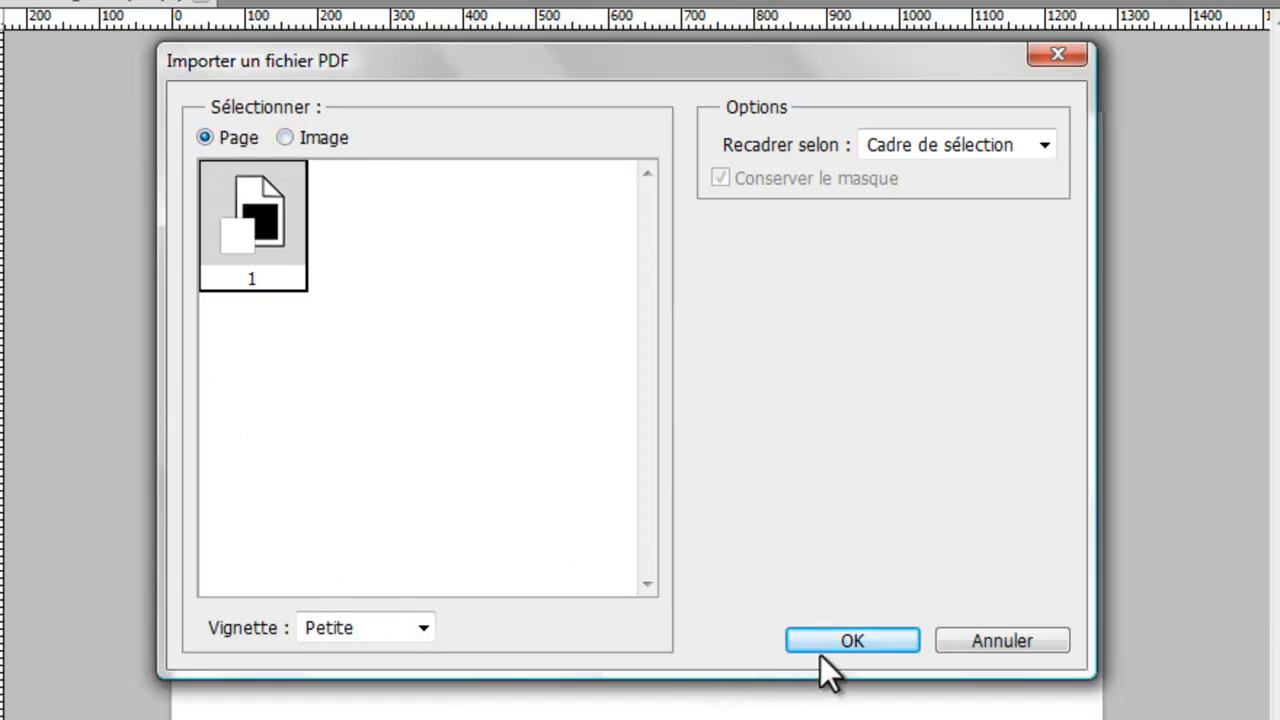
left_click(850, 640)
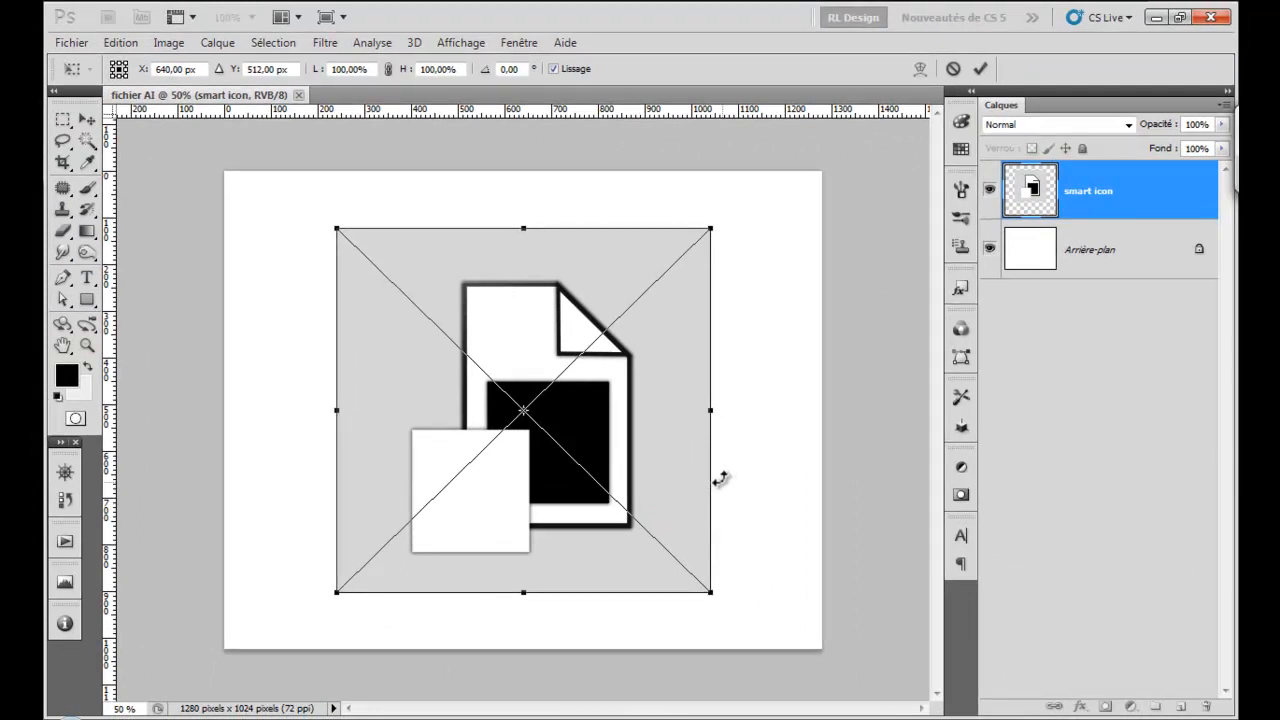
key("Return")
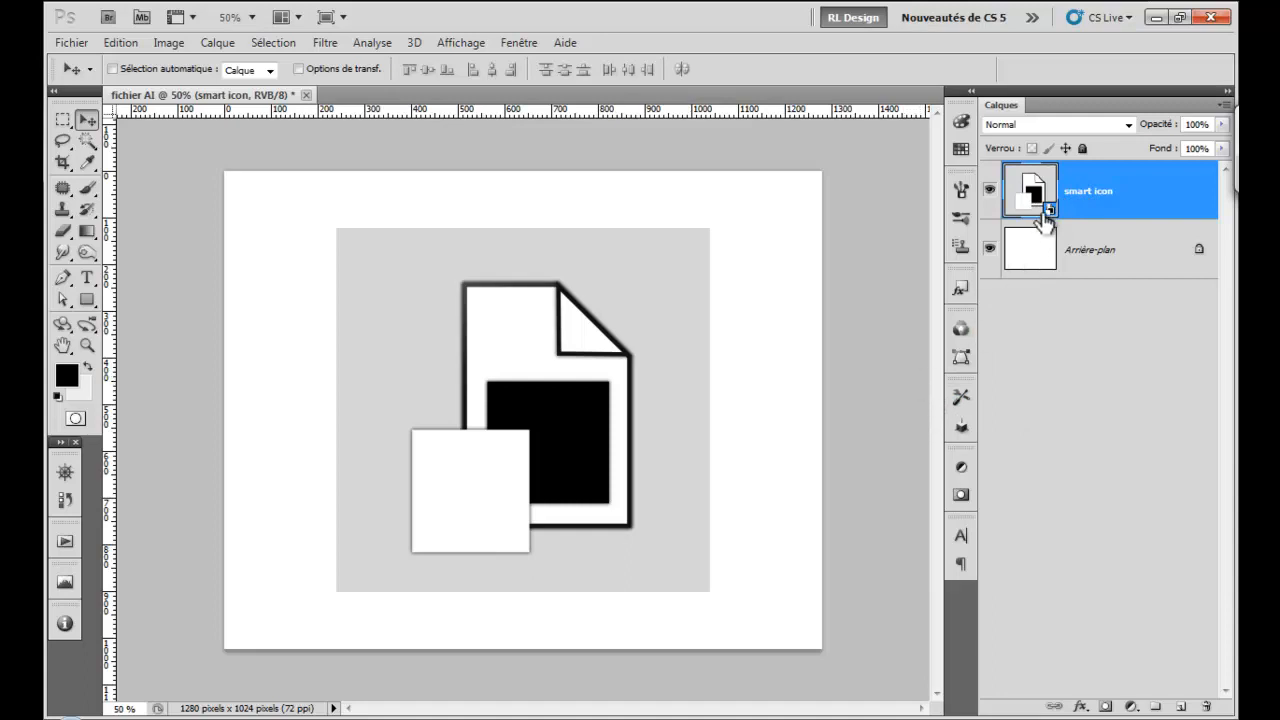
- Open the smart icon layer's contents in Illustrator, ignoring outside modifications and preserving Illustrator's editing capabilities
left_click(1029, 195)
double_click(1030, 200)
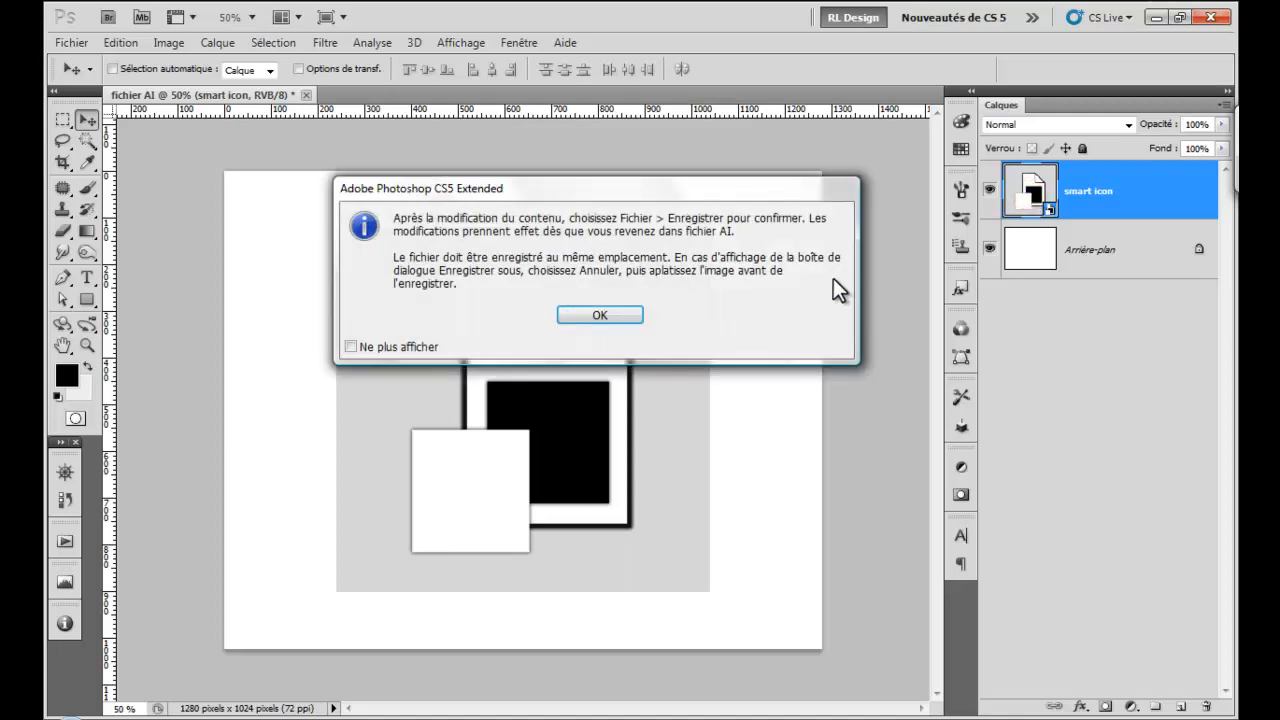
left_click(600, 315)
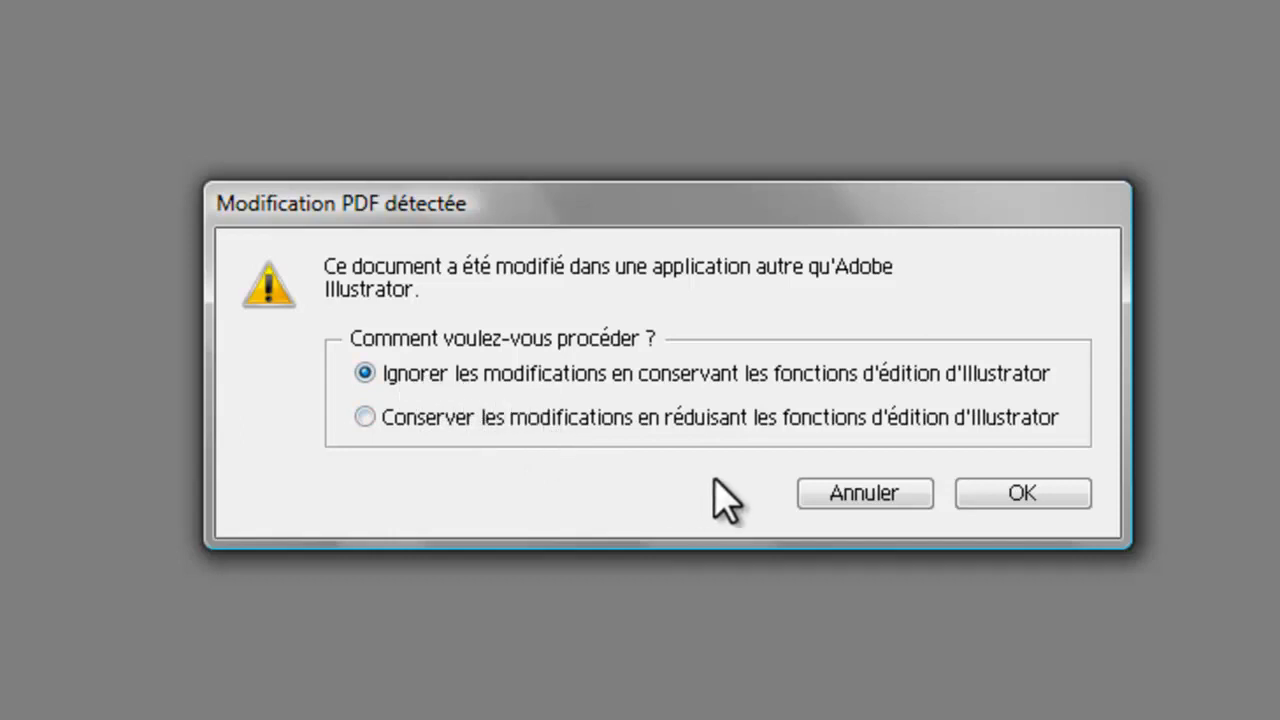
left_click(980, 500)
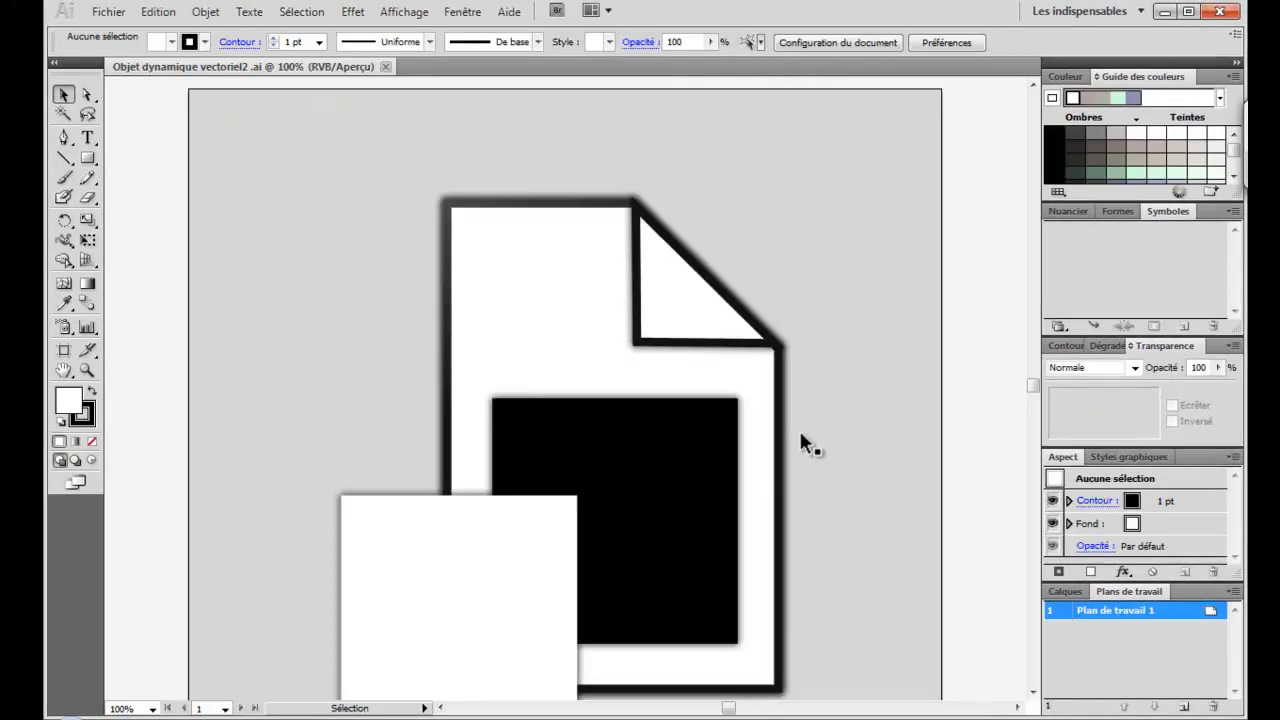
- Move the white square up and slightly left so it overlaps the page outline's left edge
left_click(60, 94)
left_click(422, 605)
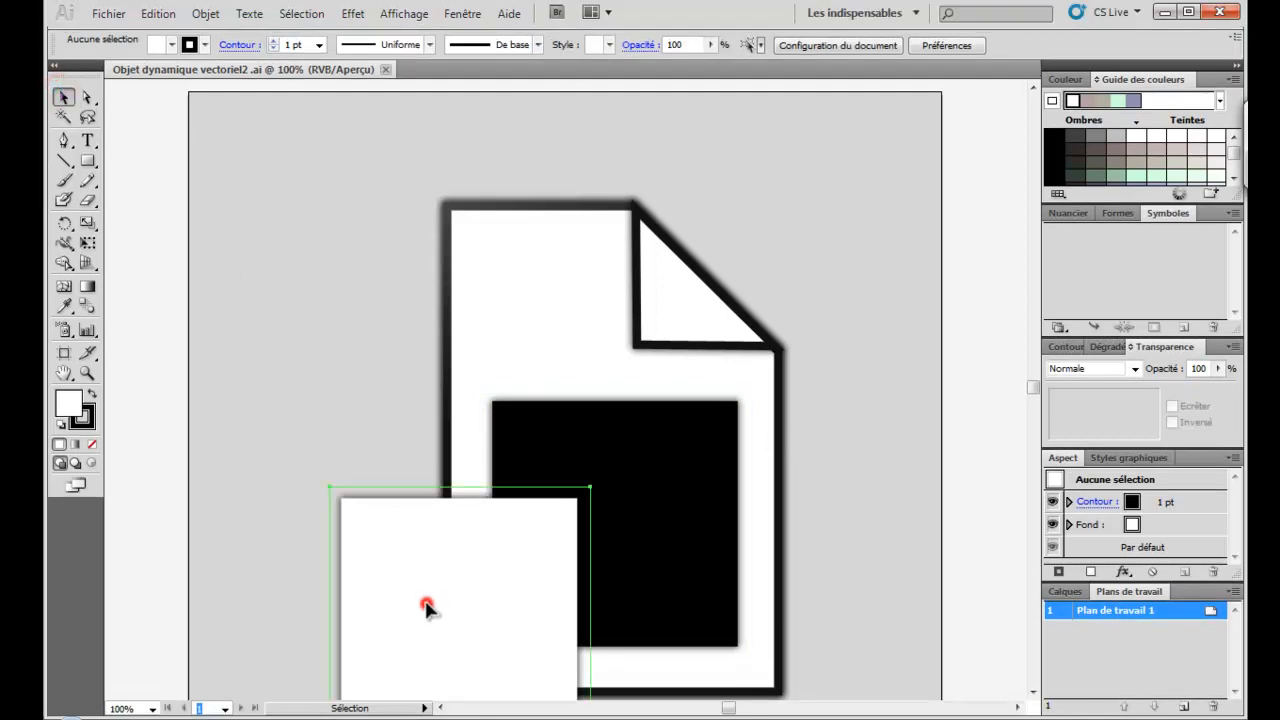
left_click_drag(422, 605, 379, 388)
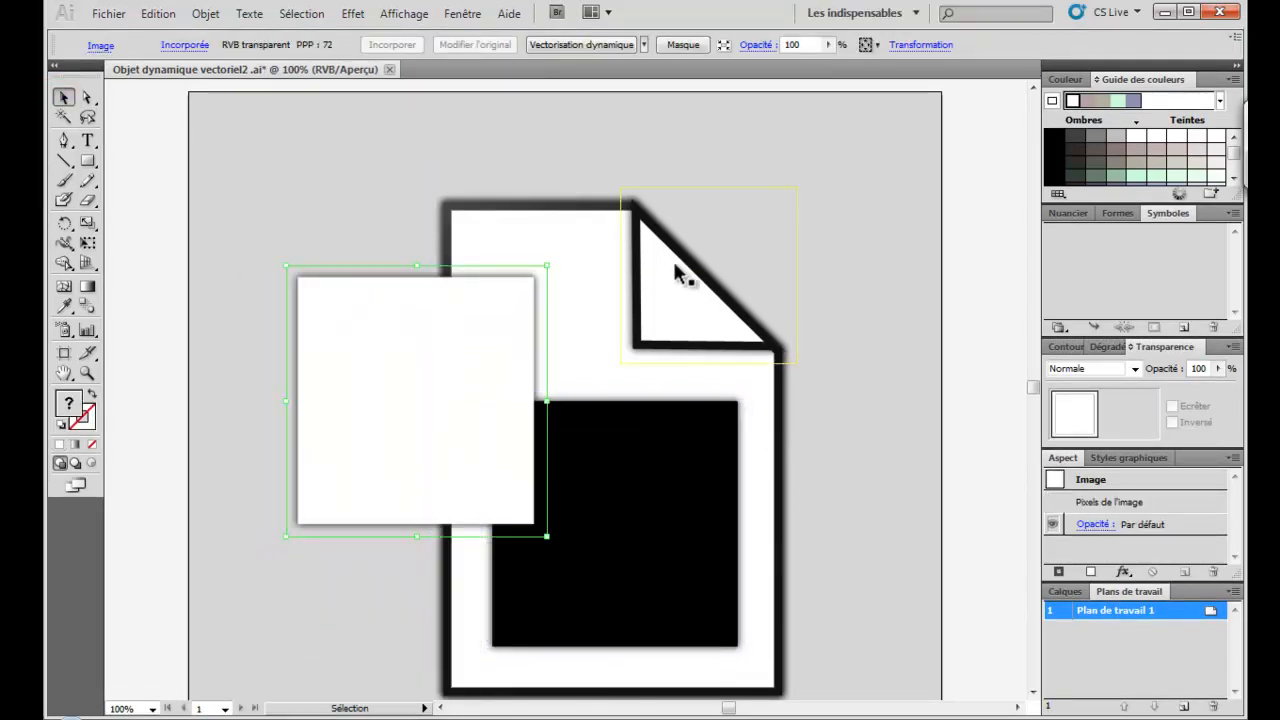
- Close the edited vector artwork with saving, and quit Illustrator
left_click(390, 69)
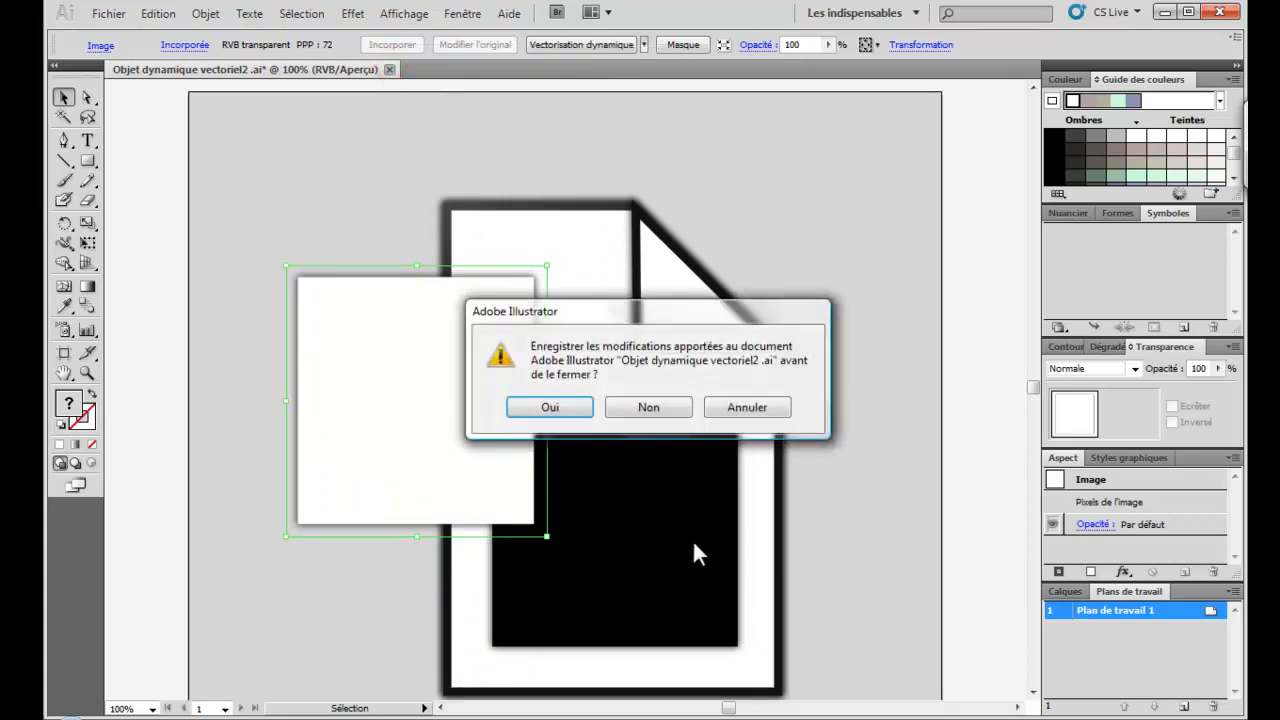
left_click(548, 406)
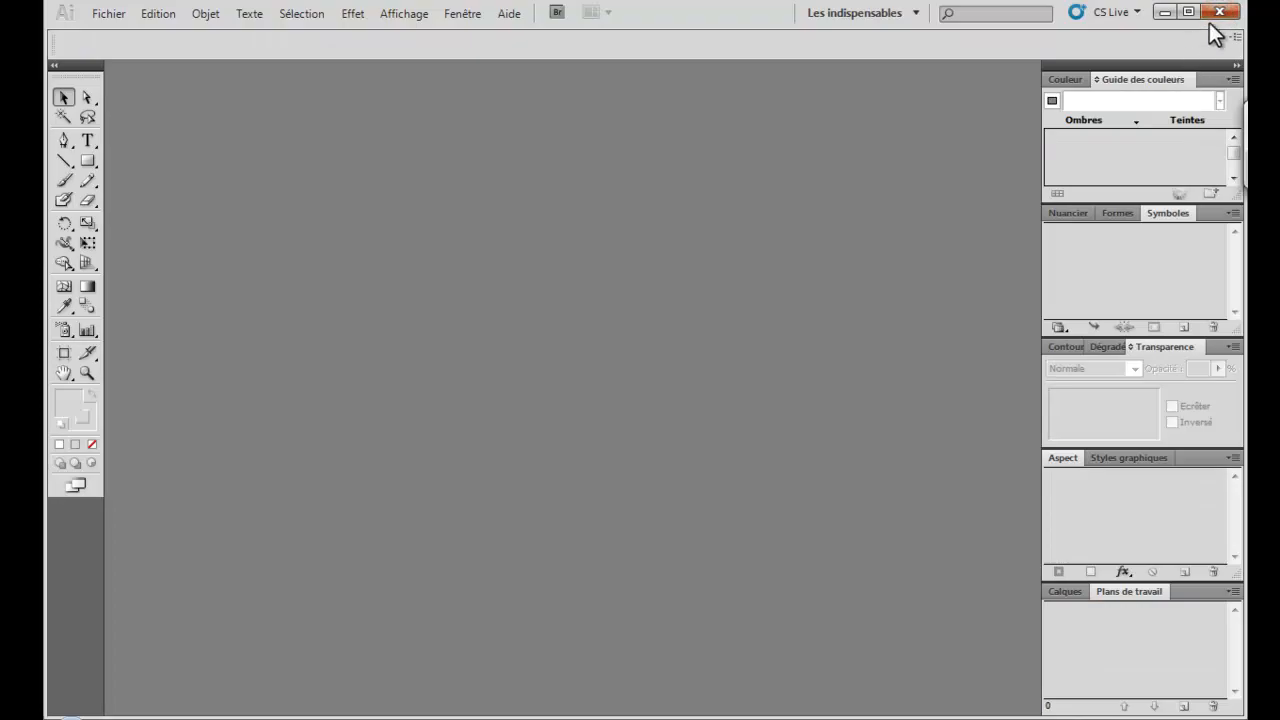
left_click(1212, 16)
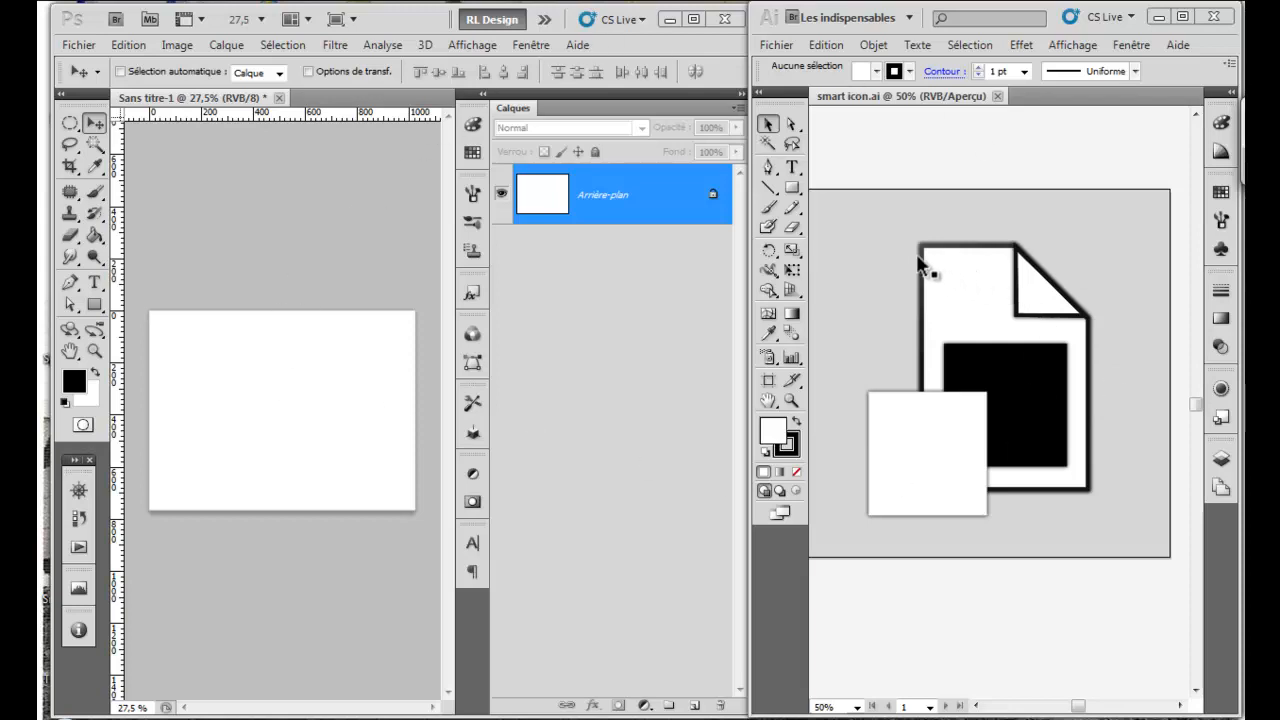
- Select all artwork in smart icon.ai in Illustrator and transfer it into the blank Photoshop document as a vector smart object
left_click(767, 126)
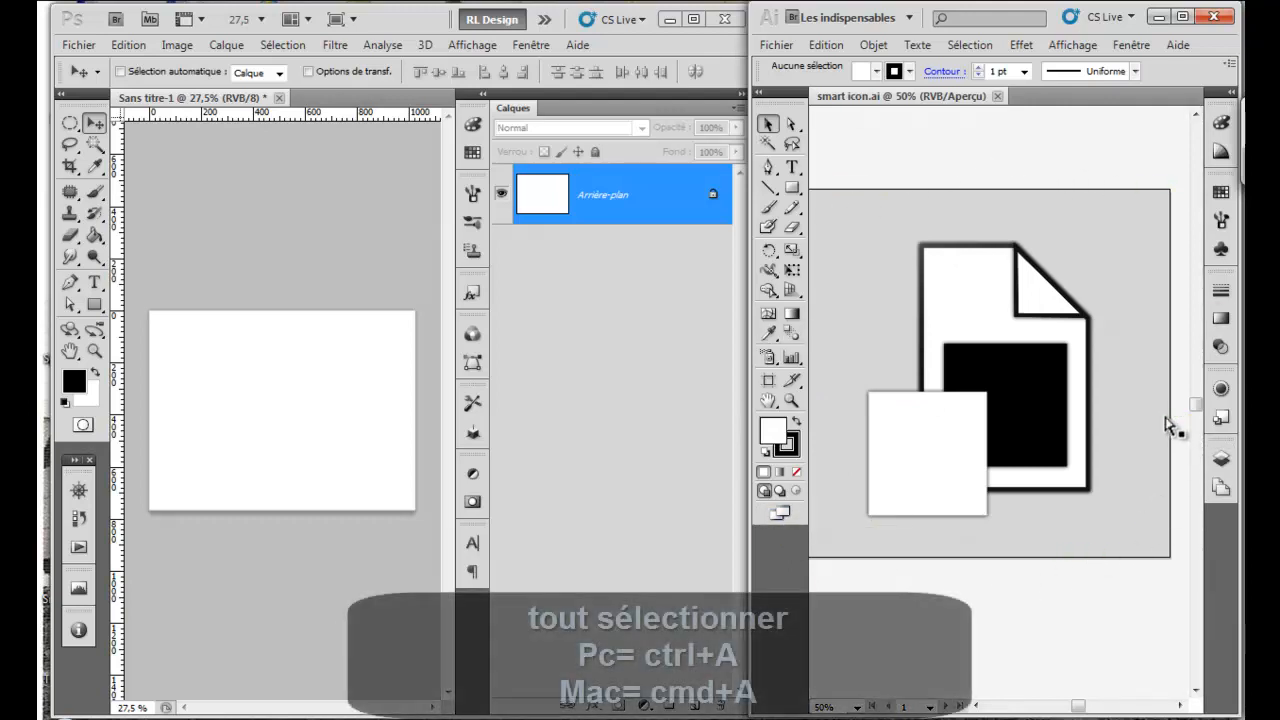
key("ctrl+a")
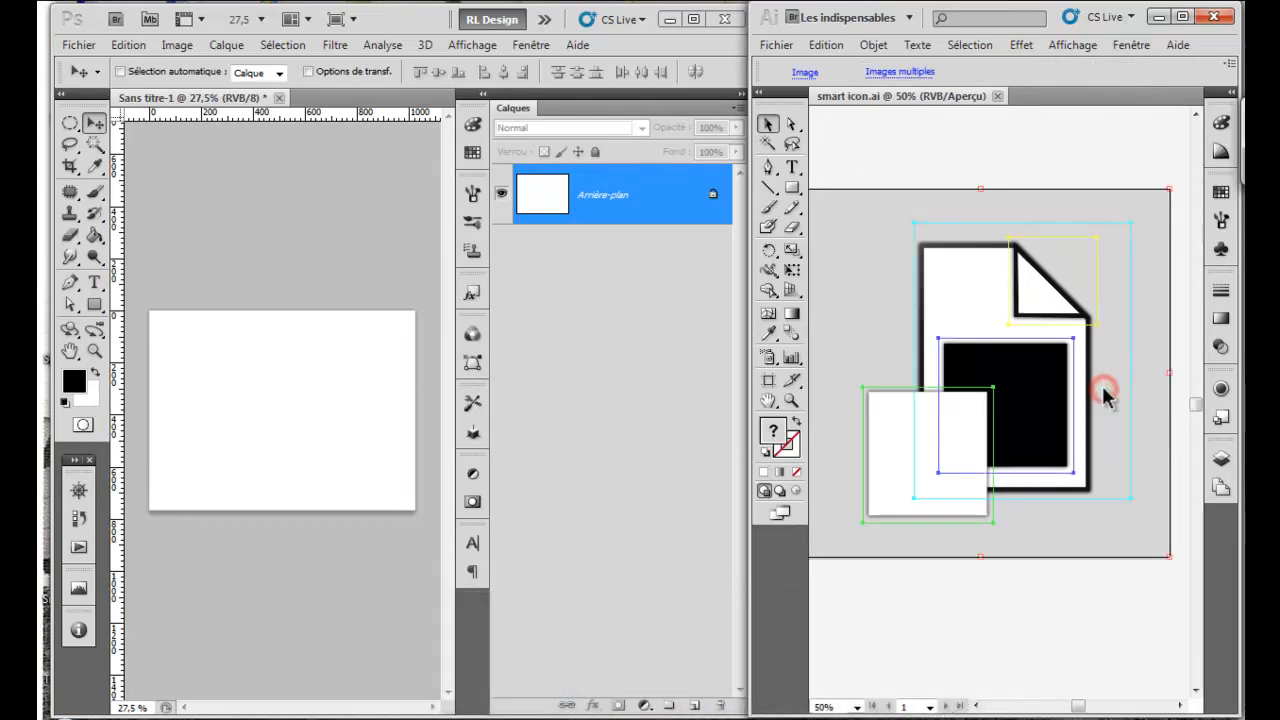
left_click_drag(1107, 395, 262, 443)
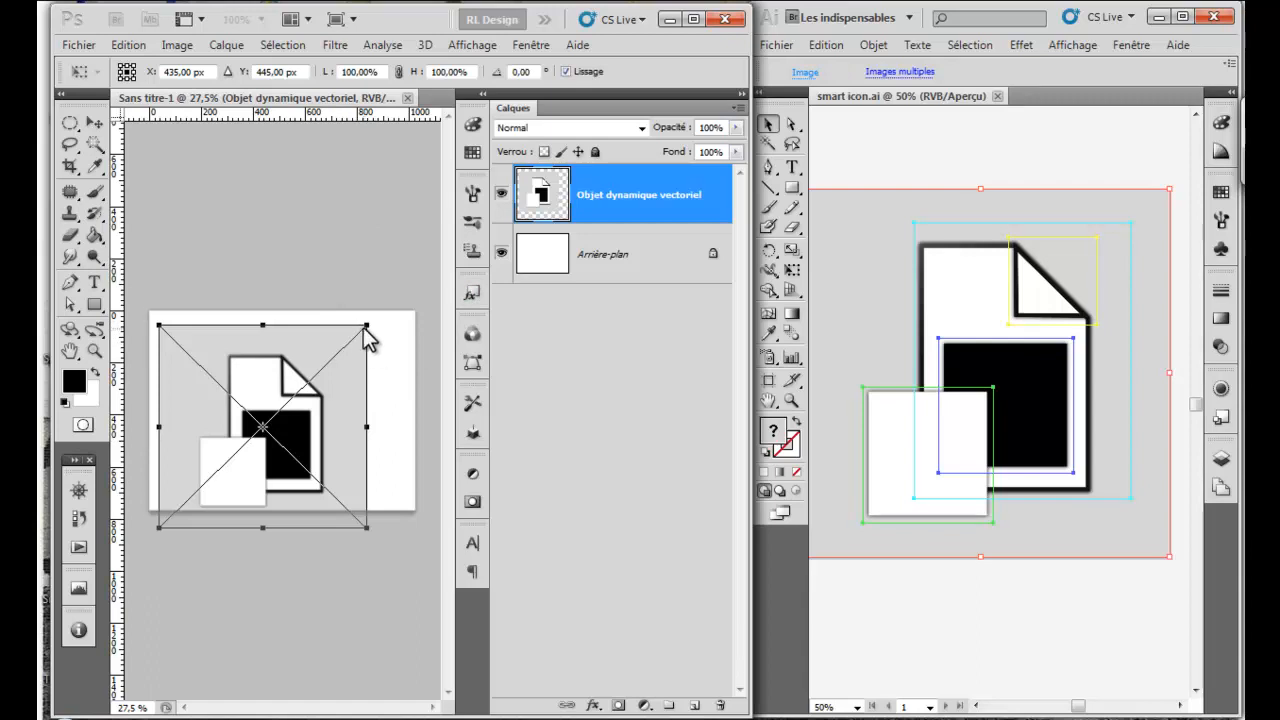
- Scale the placed vector smart object proportionally to 72.92%, centre it on the canvas, and commit the placement
left_click_drag(364, 323, 314, 378)
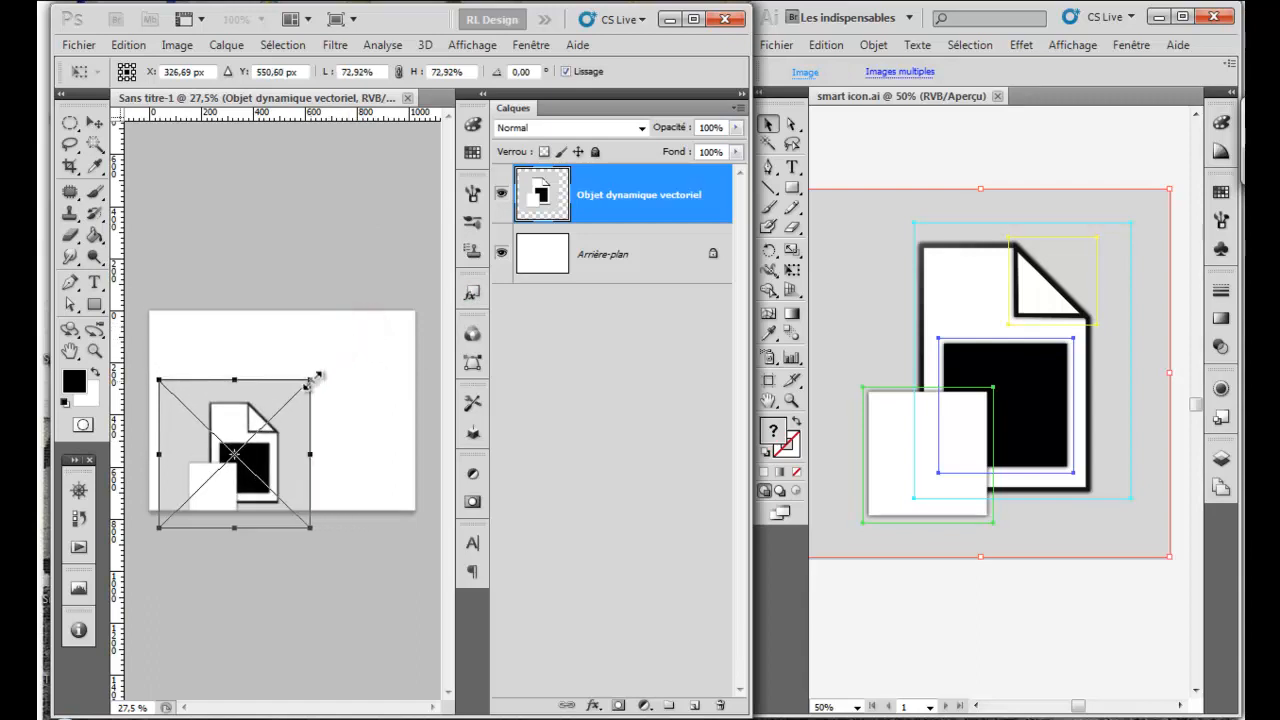
left_click_drag(260, 452, 299, 414)
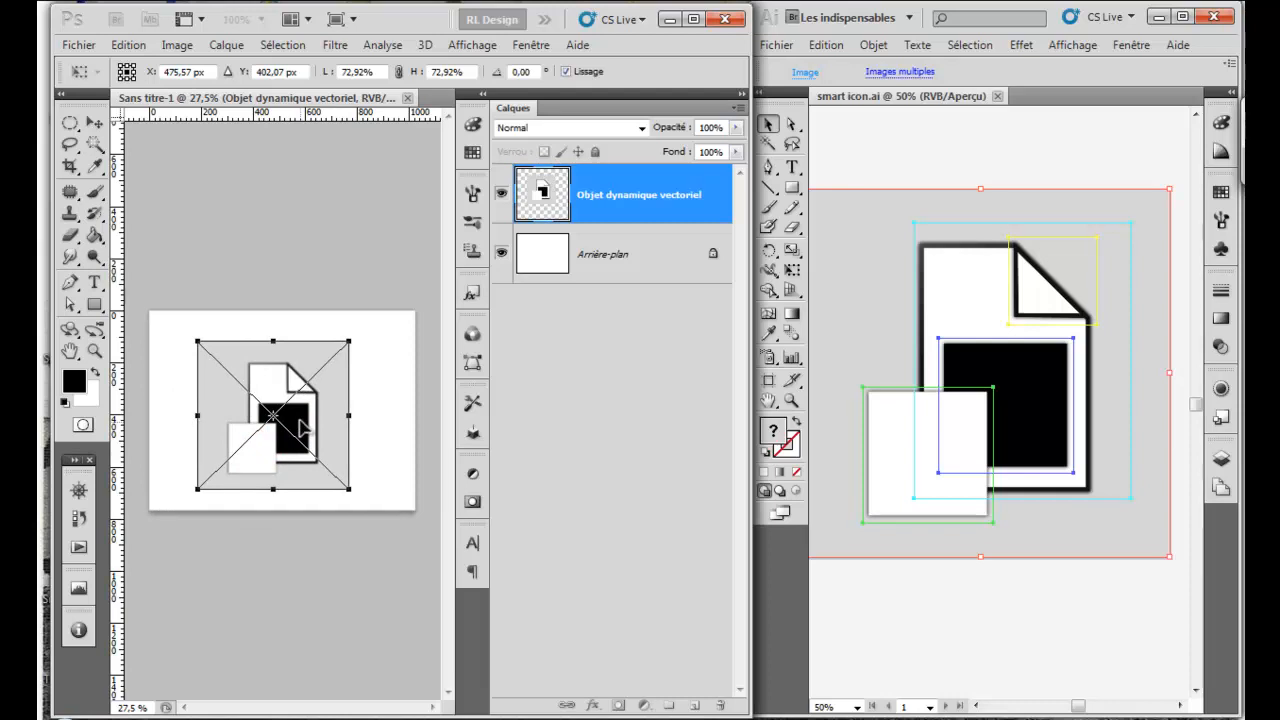
key("Return")
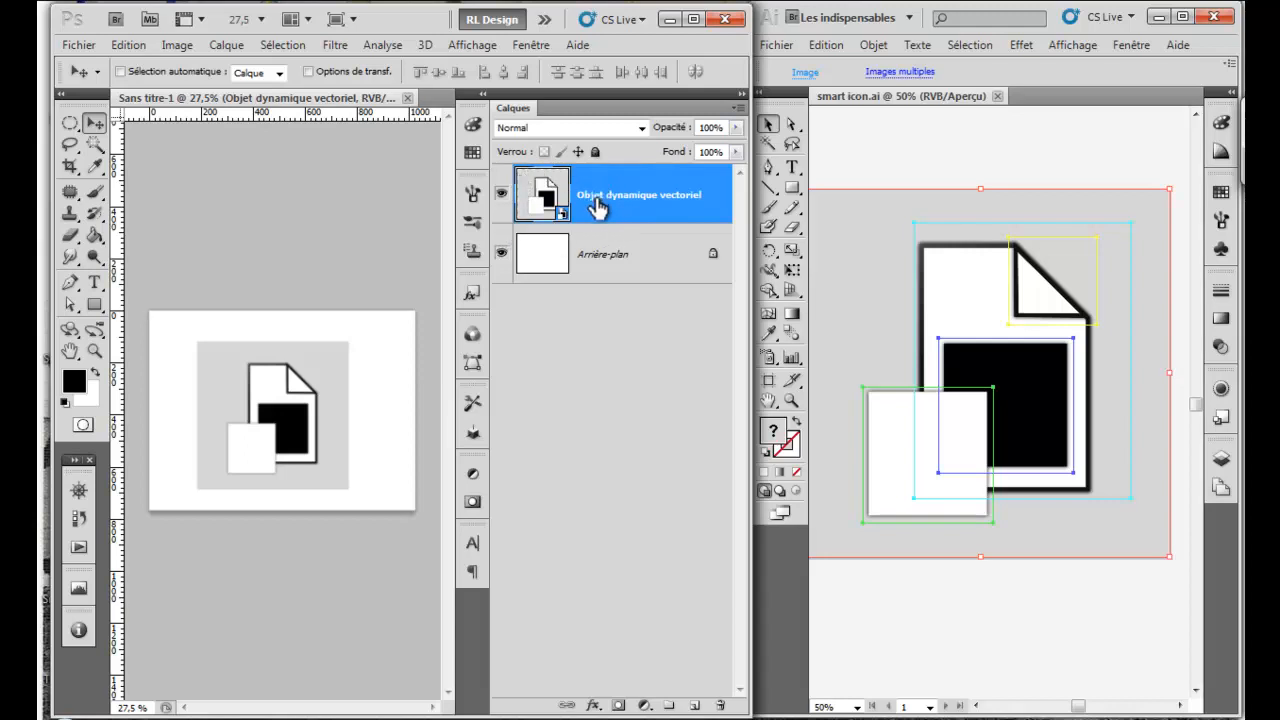
- Deselect the Photoshop layer and the Illustrator artwork, and quit Illustrator
left_click(595, 381)
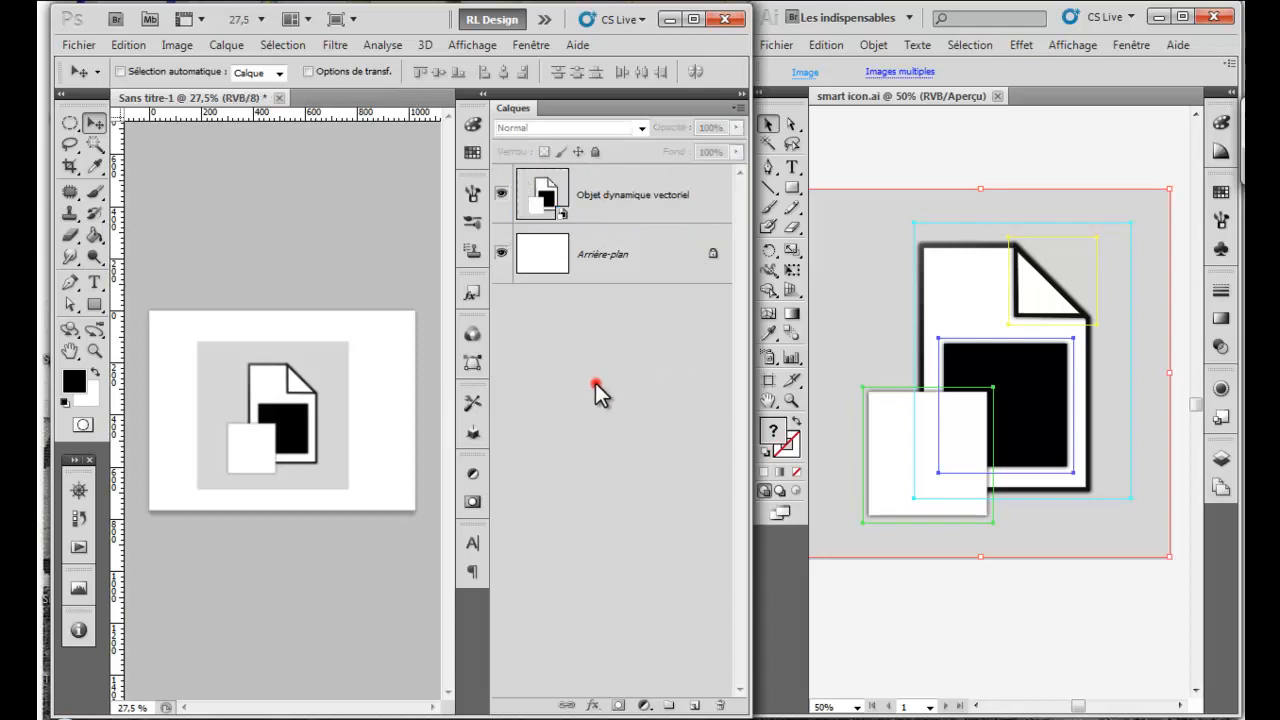
left_click(1082, 153)
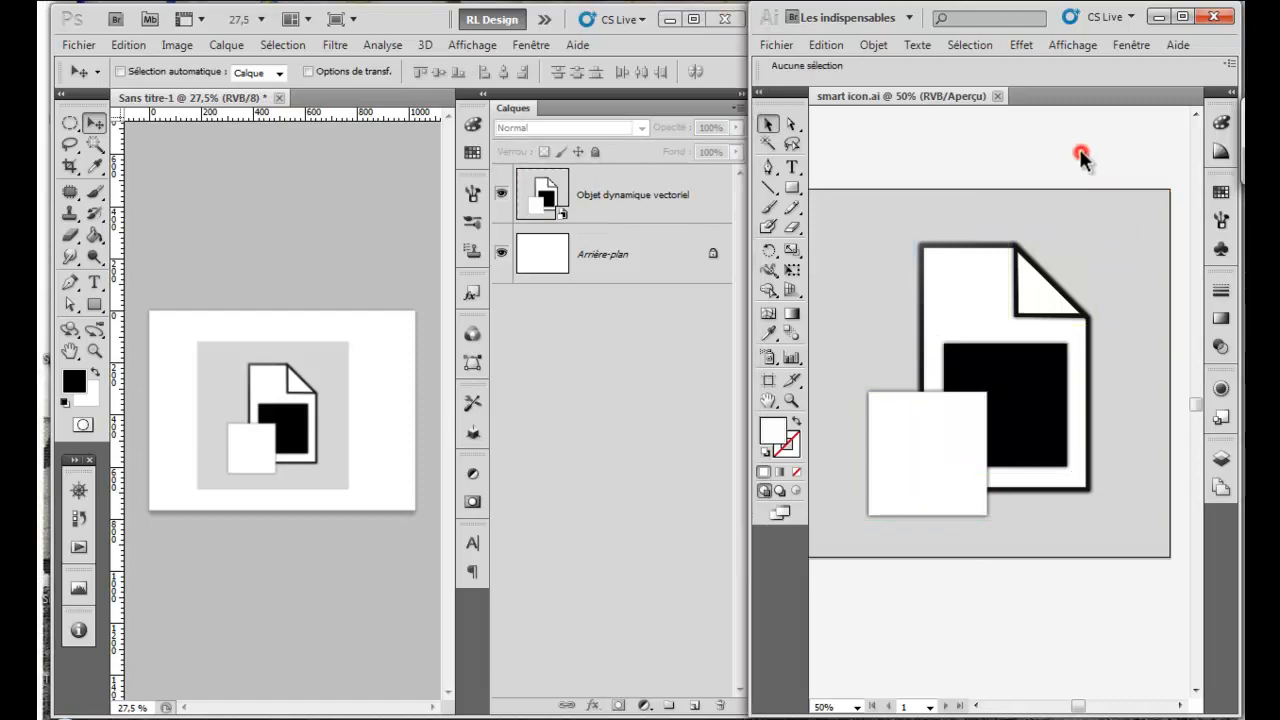
left_click(1214, 22)
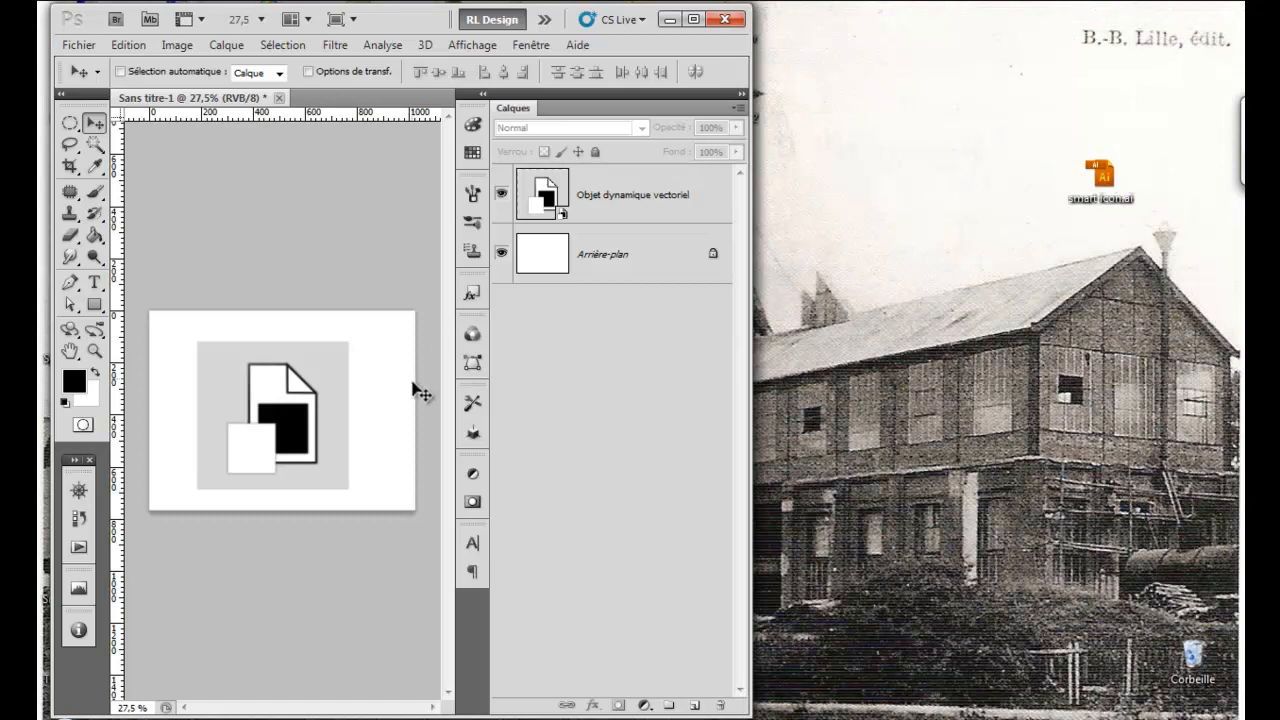
- Undo the placement of the vector smart object in the Photoshop document
left_click(405, 418)
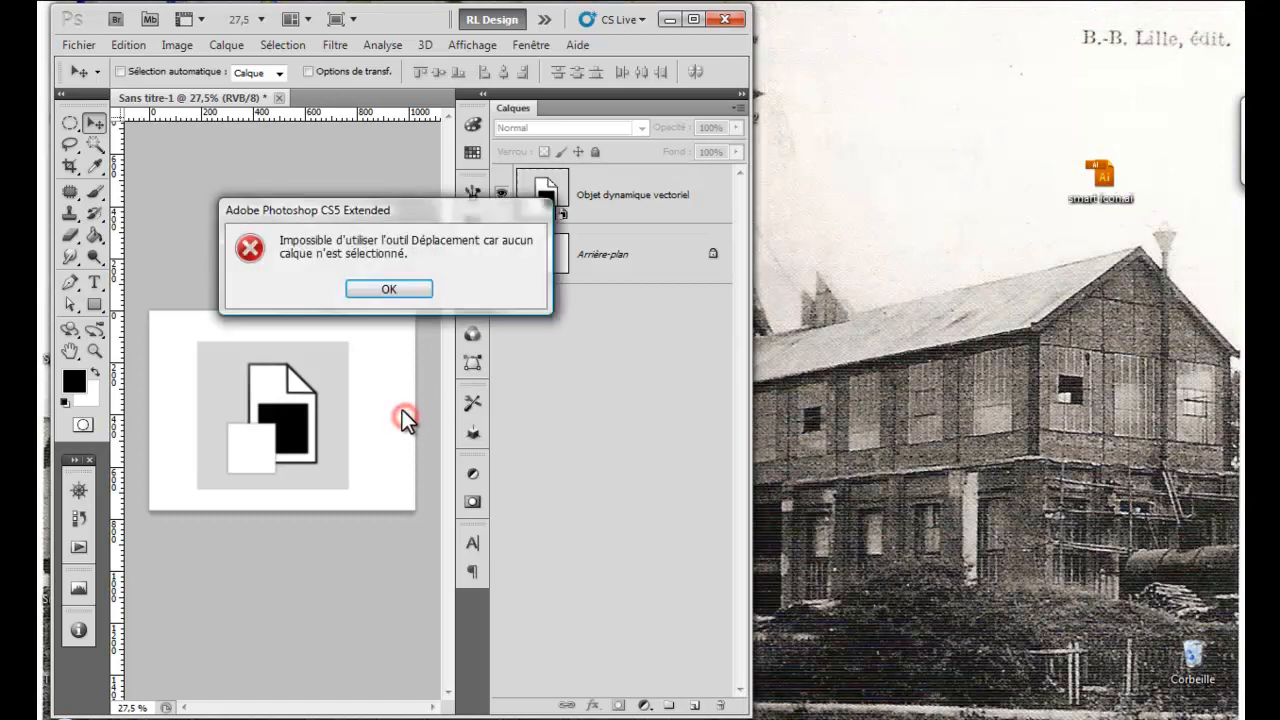
left_click(387, 286)
key("ctrl+z")
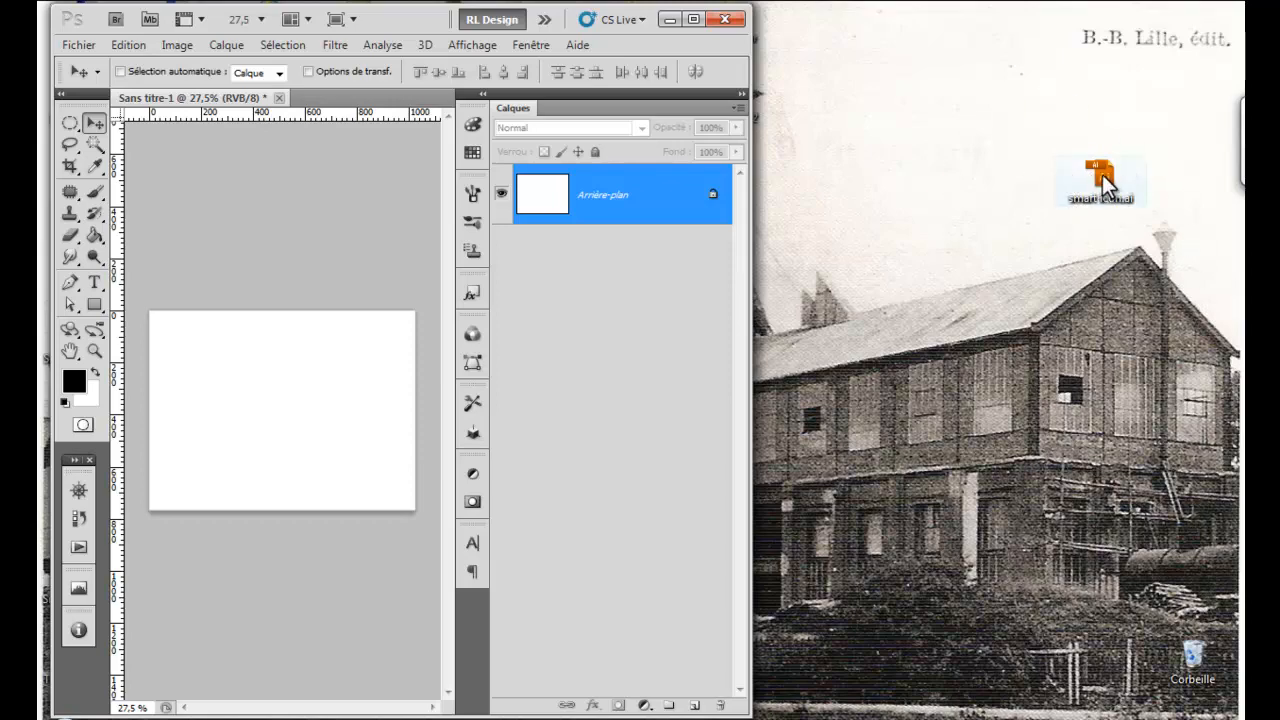
- Place smart icon.ai from the desktop into the blank Photoshop document, using page 1 cropped to the bounding box
left_click_drag(1105, 182, 285, 433)
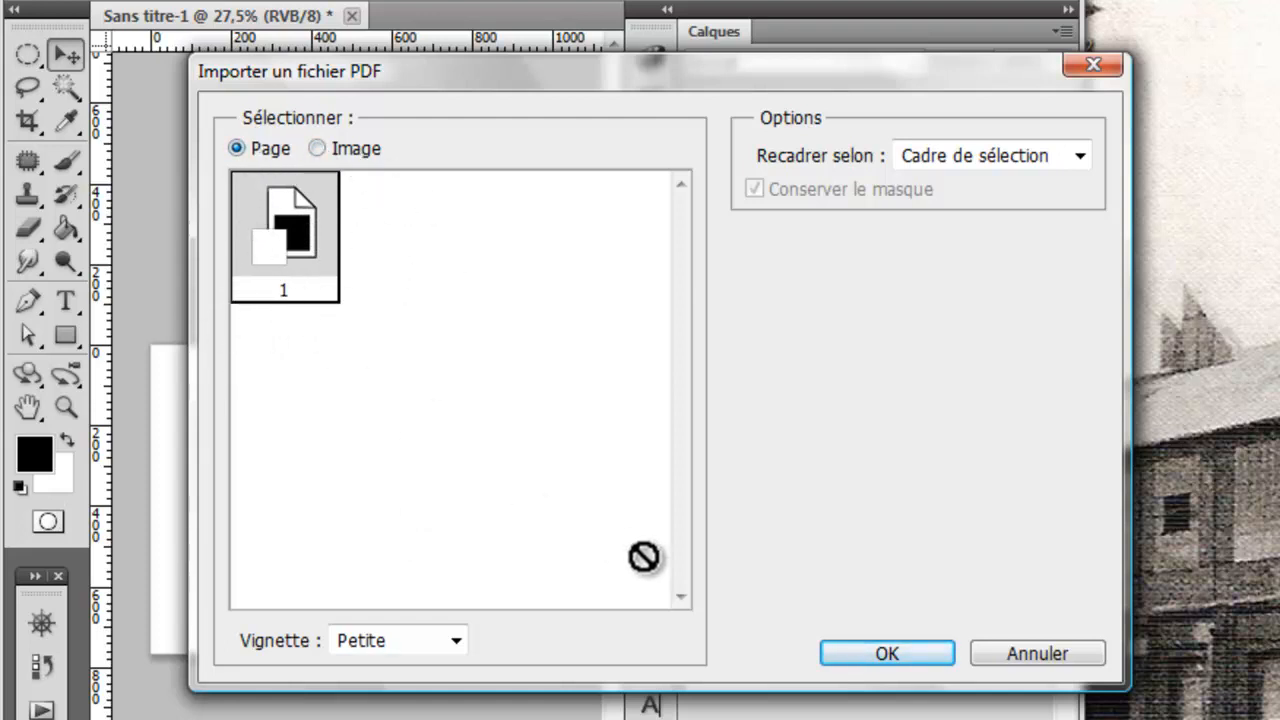
left_click(886, 651)
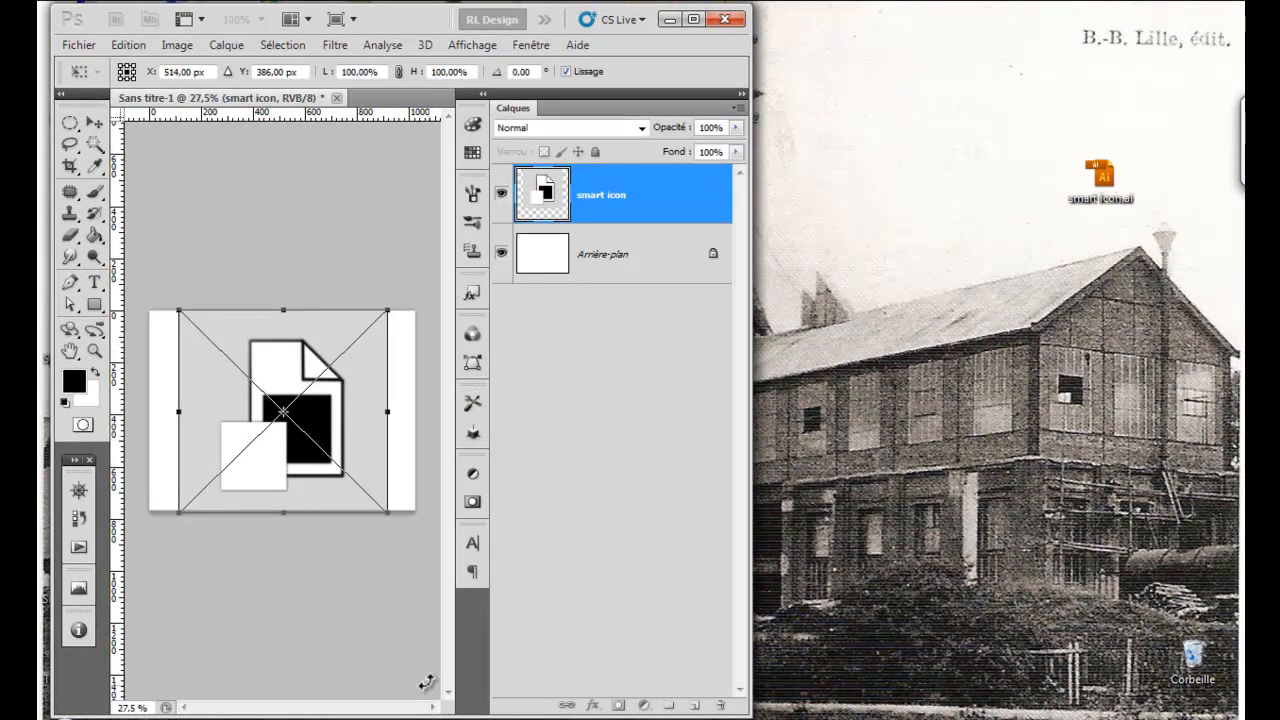
key("Return")
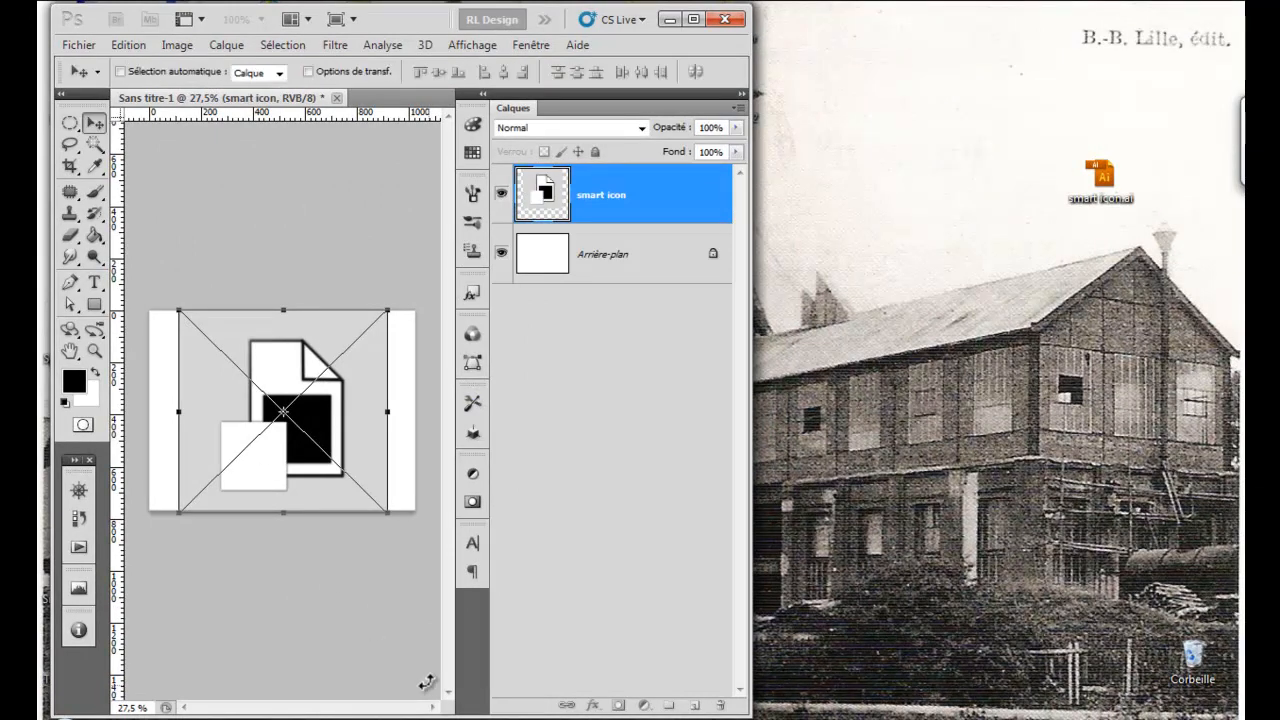